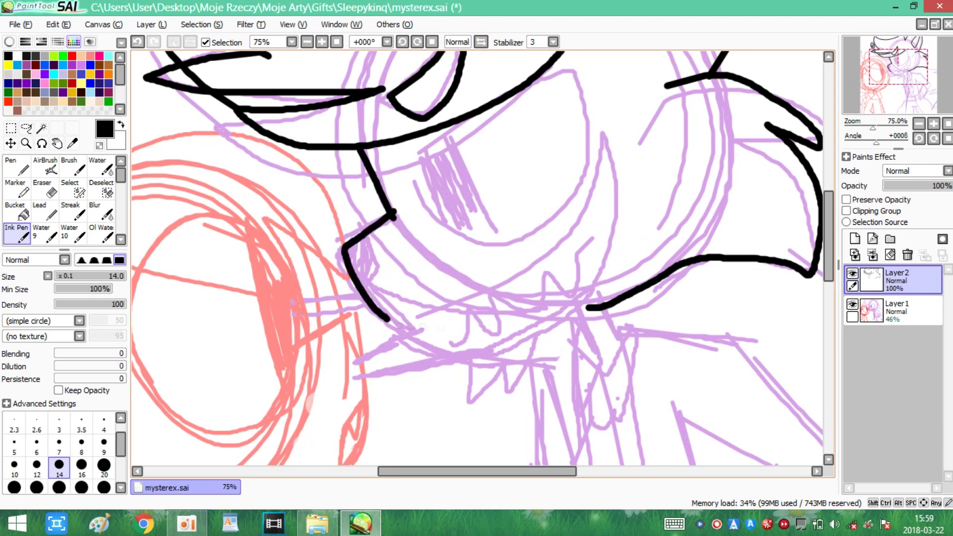
Ink the lower jaw line with a pointed chin tuft over the purple sketch on Layer2, undoing misplaced strokes
{"action": "mouse_move", "coordinate": [618, 303]}
{"action": "left_mouse_down"}
{"action": "mouse_move", "coordinate": [439, 357]}
{"action": "mouse_move", "coordinate": [358, 268]}
{"action": "left_mouse_up"}
{"action": "key", "text": "ctrl+z"}
{"action": "key", "text": "ctrl+z"}
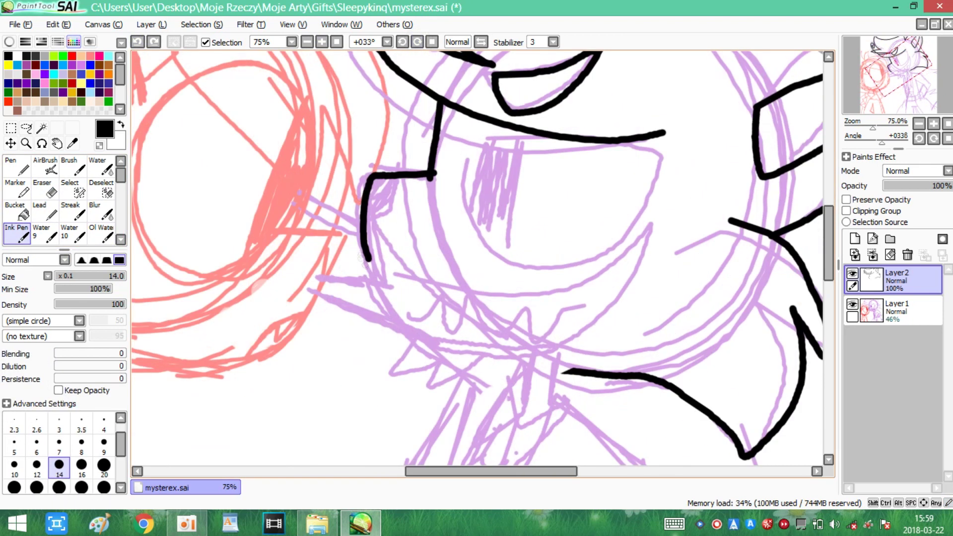
{"action": "key", "text": "Delete"}
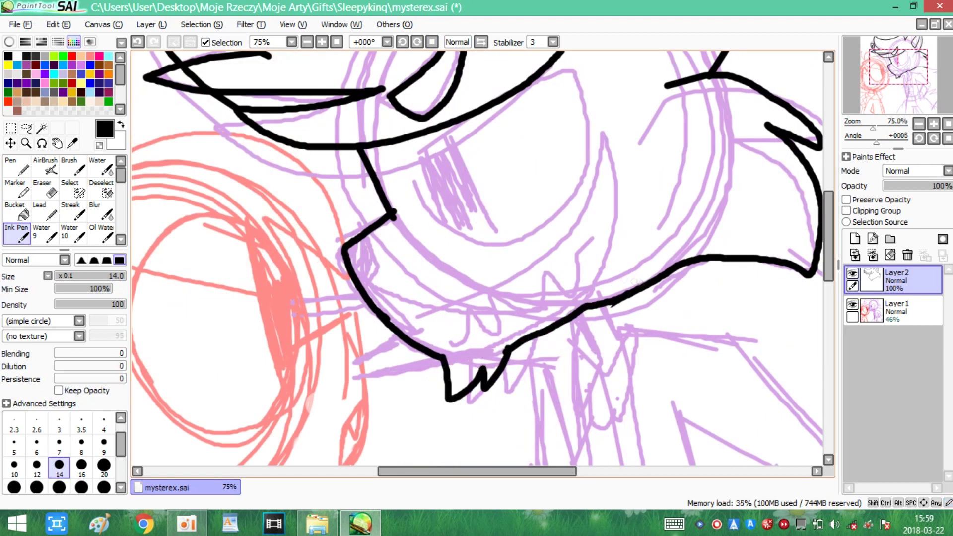
Ink the curved grin with its row of triangular teeth and the eye outline with its pupil edge
{"action": "left_click_drag", "start_coordinate": [402, 328], "coordinate": [612, 251]}
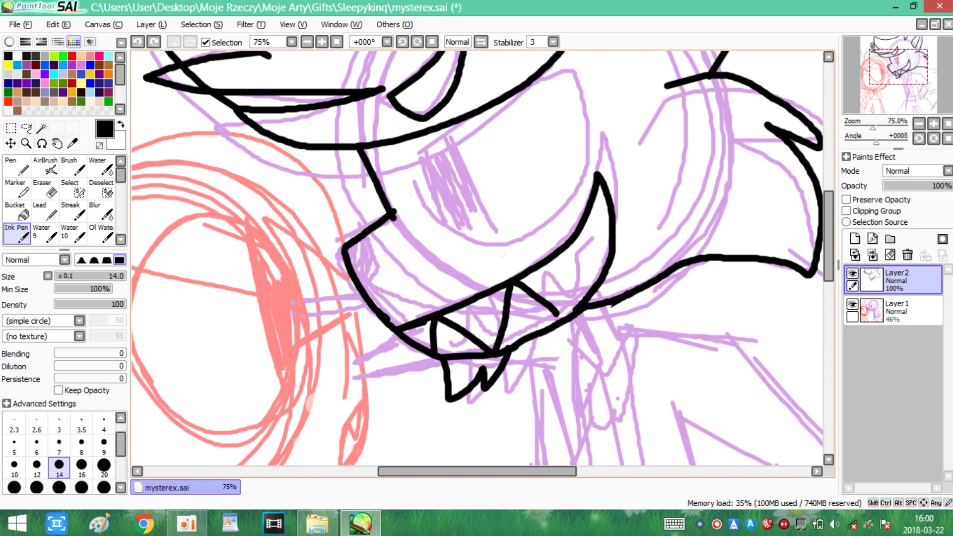
{"action": "left_click_drag", "start_coordinate": [591, 214], "coordinate": [613, 230]}
{"action": "mouse_move", "coordinate": [591, 84]}
{"action": "left_mouse_down"}
{"action": "mouse_move", "coordinate": [412, 159]}
{"action": "mouse_move", "coordinate": [596, 238]}
{"action": "left_mouse_up"}
{"action": "key", "text": "ctrl+z"}
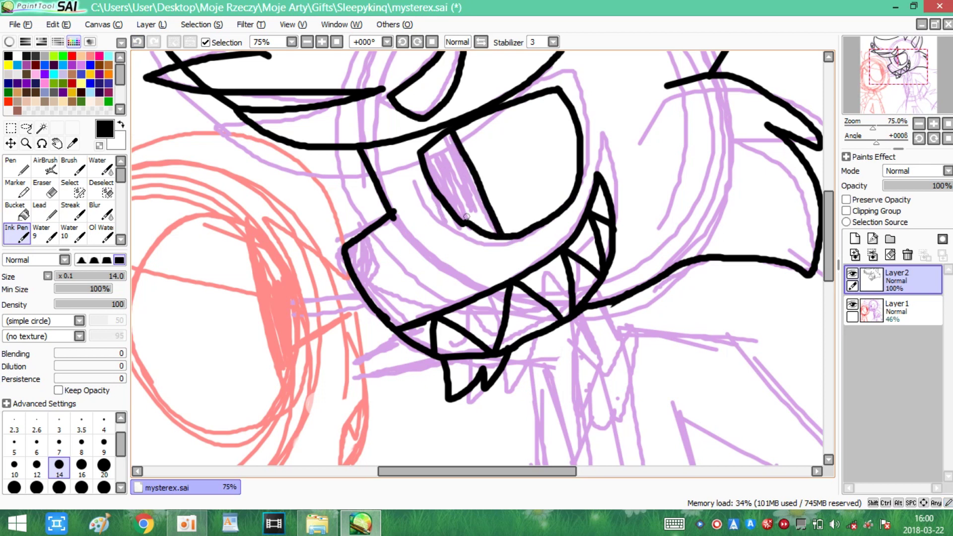
Ink the nose at the snout's tip and the bow below the jaw with two crossed lines
{"action": "scroll", "coordinate": [376, 270], "scroll_direction": "down", "scroll_amount": 5}
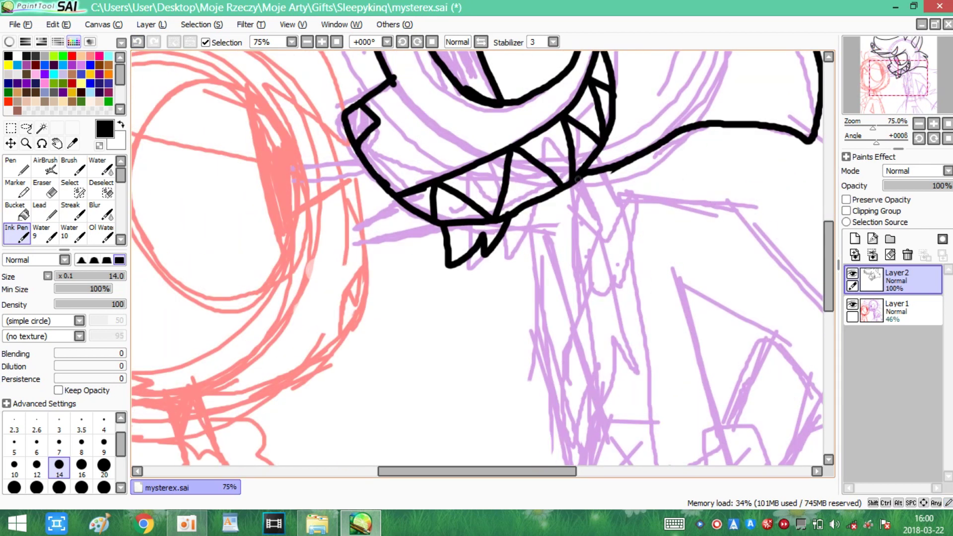
{"action": "key", "text": "ctrl+plus"}
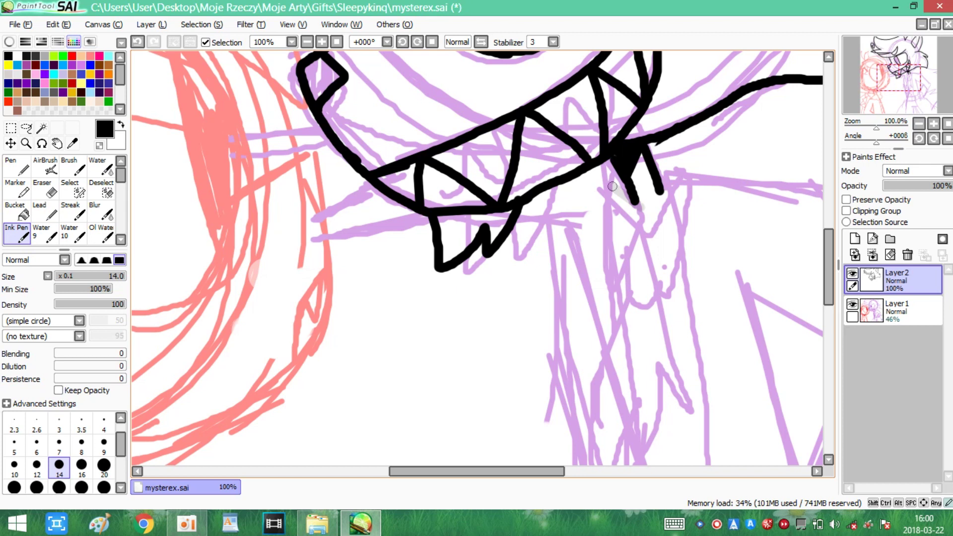
{"action": "left_click_drag", "start_coordinate": [613, 187], "coordinate": [681, 173]}
{"action": "left_click_drag", "start_coordinate": [651, 153], "coordinate": [686, 261]}
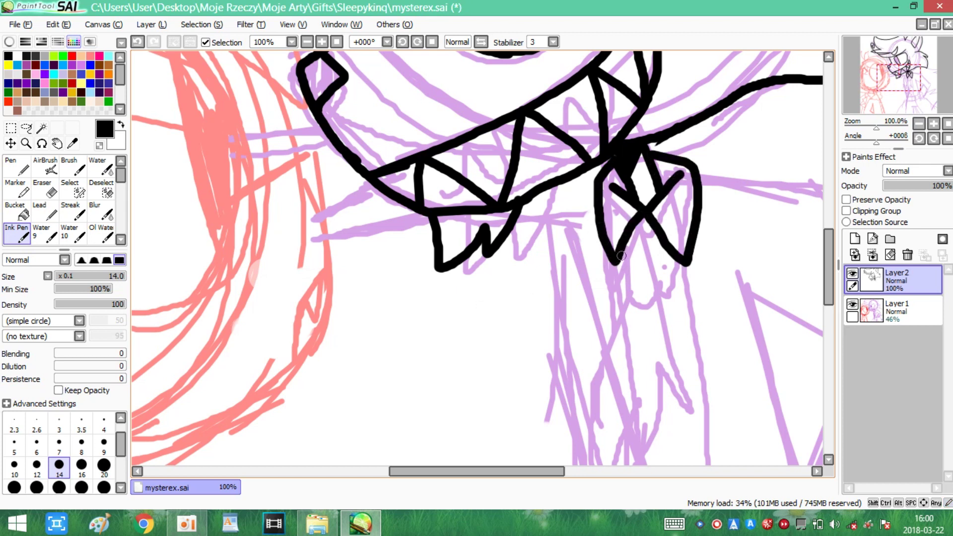
Ink the jagged chest piece hanging below the bow and the small oval mark near its tip
{"action": "scroll", "coordinate": [622, 256], "scroll_direction": "down", "scroll_amount": 5}
{"action": "left_click_drag", "start_coordinate": [625, 113], "coordinate": [578, 278]}
{"action": "mouse_move", "coordinate": [655, 116]}
{"action": "left_mouse_down"}
{"action": "mouse_move", "coordinate": [666, 253]}
{"action": "mouse_move", "coordinate": [593, 320]}
{"action": "left_mouse_up"}
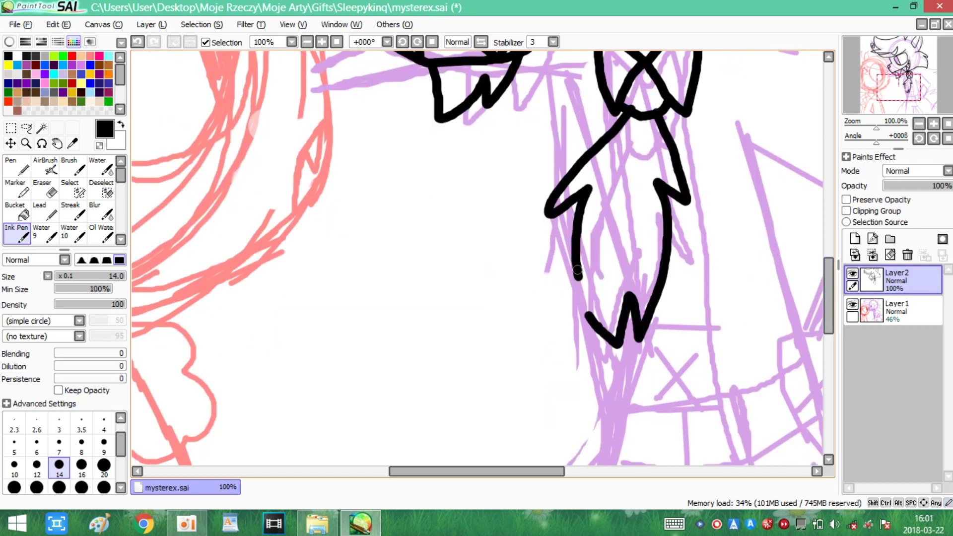
{"action": "scroll", "coordinate": [549, 160], "scroll_direction": "down", "scroll_amount": 5}
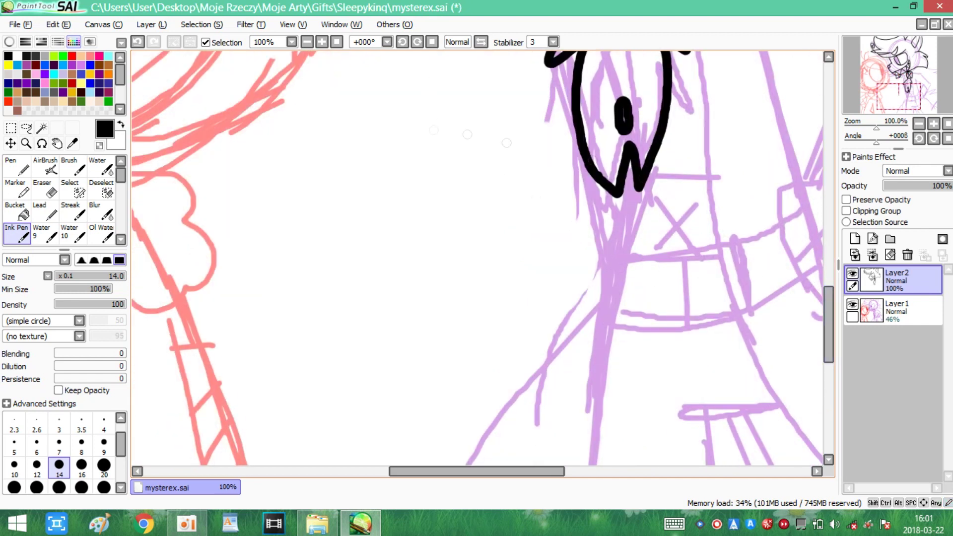
Ink the fist resting on the purple character's hip, including its inner dividing lines
{"action": "scroll", "coordinate": [507, 143], "scroll_direction": "down", "scroll_amount": 1}
{"action": "left_click_drag", "start_coordinate": [507, 143], "coordinate": [293, 122]}
{"action": "scroll", "coordinate": [293, 122], "scroll_direction": "up", "scroll_amount": 1}
{"action": "mouse_move", "coordinate": [499, 192]}
{"action": "left_mouse_down"}
{"action": "mouse_move", "coordinate": [604, 250]}
{"action": "mouse_move", "coordinate": [591, 210]}
{"action": "left_mouse_up"}
{"action": "left_click_drag", "start_coordinate": [592, 213], "coordinate": [608, 237]}
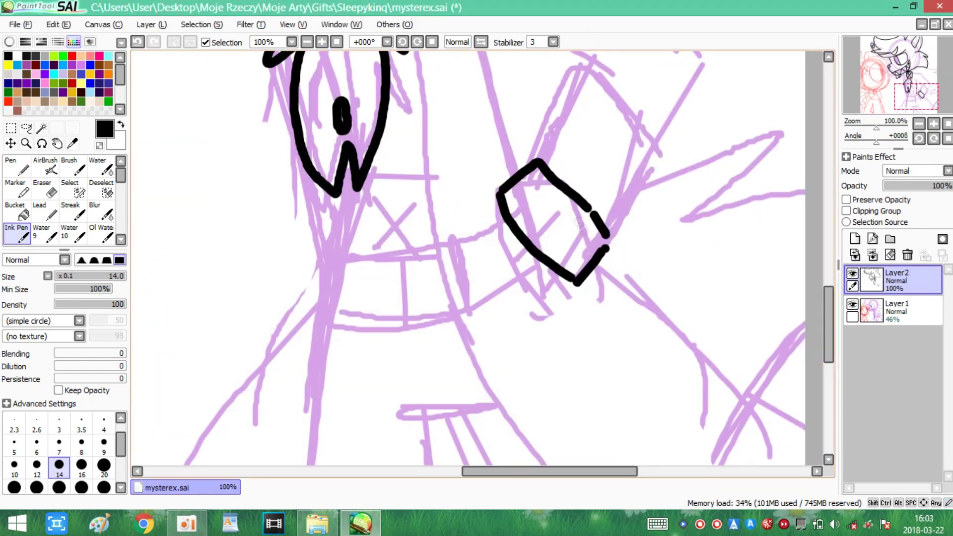
{"action": "mouse_move", "coordinate": [529, 173]}
{"action": "left_mouse_down"}
{"action": "mouse_move", "coordinate": [646, 172]}
{"action": "mouse_move", "coordinate": [607, 245]}
{"action": "left_mouse_up"}
Ink the bent arm from the shoulder around the elbow to the fist, with the inner sleeve edges
{"action": "scroll", "coordinate": [607, 244], "scroll_direction": "up", "scroll_amount": 10}
{"action": "scroll", "coordinate": [607, 244], "scroll_direction": "down", "scroll_amount": 4}
{"action": "mouse_move", "coordinate": [418, 75]}
{"action": "left_mouse_down"}
{"action": "mouse_move", "coordinate": [534, 77]}
{"action": "mouse_move", "coordinate": [650, 360]}
{"action": "left_mouse_up"}
{"action": "mouse_move", "coordinate": [462, 186]}
{"action": "left_mouse_down"}
{"action": "mouse_move", "coordinate": [603, 250]}
{"action": "mouse_move", "coordinate": [591, 256]}
{"action": "left_mouse_up"}
{"action": "key", "text": "ctrl+z"}
{"action": "left_click_drag", "start_coordinate": [465, 188], "coordinate": [522, 371]}
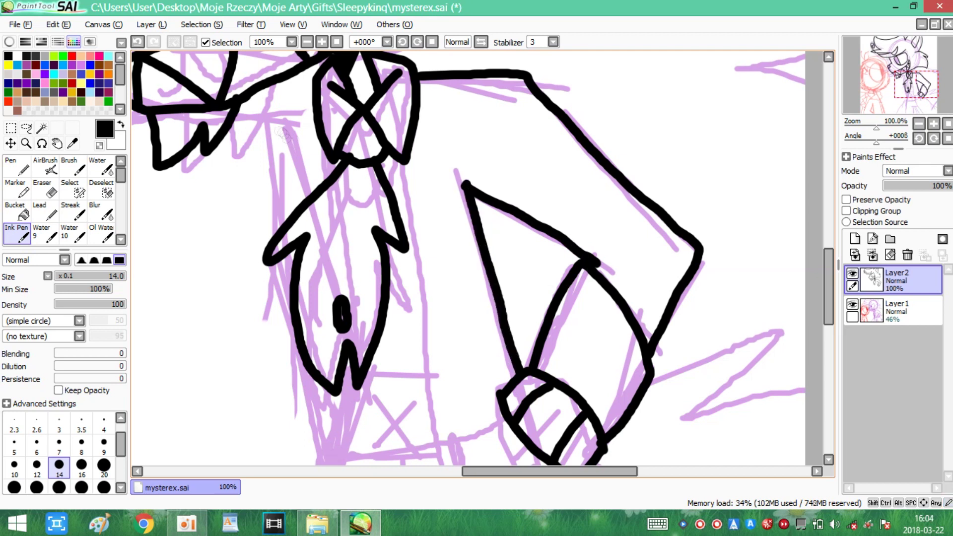
Ink the torso sides, the divided belt and the small X above it
{"action": "scroll", "coordinate": [468, 258], "scroll_direction": "down", "scroll_amount": 3}
{"action": "mouse_move", "coordinate": [516, 263]}
{"action": "left_mouse_down"}
{"action": "mouse_move", "coordinate": [318, 355]}
{"action": "mouse_move", "coordinate": [528, 342]}
{"action": "left_mouse_up"}
{"action": "key", "text": "ctrl+minus"}
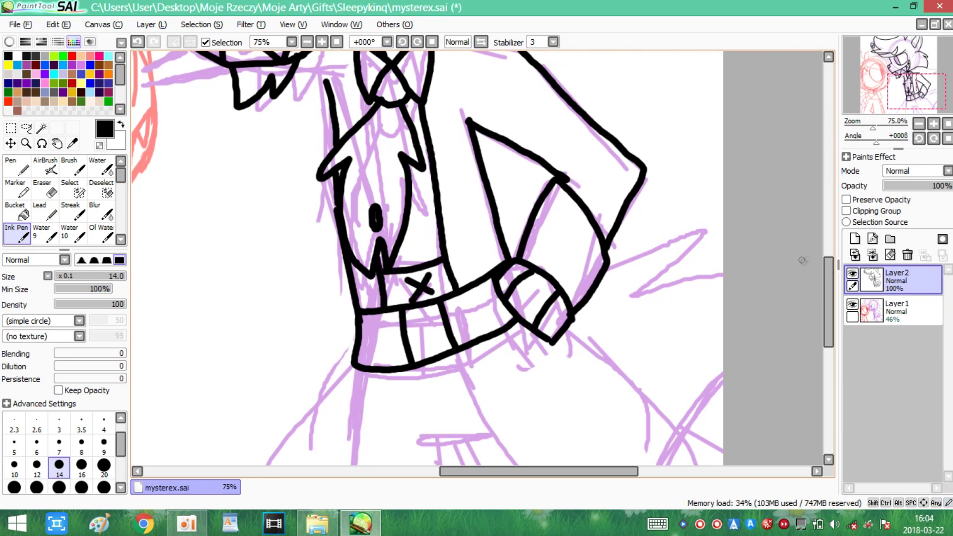
Ink the trouser legs with their fold lines and the coat edge flaring from the belt to the canvas edge
{"action": "scroll", "coordinate": [362, 192], "scroll_direction": "down", "scroll_amount": 5}
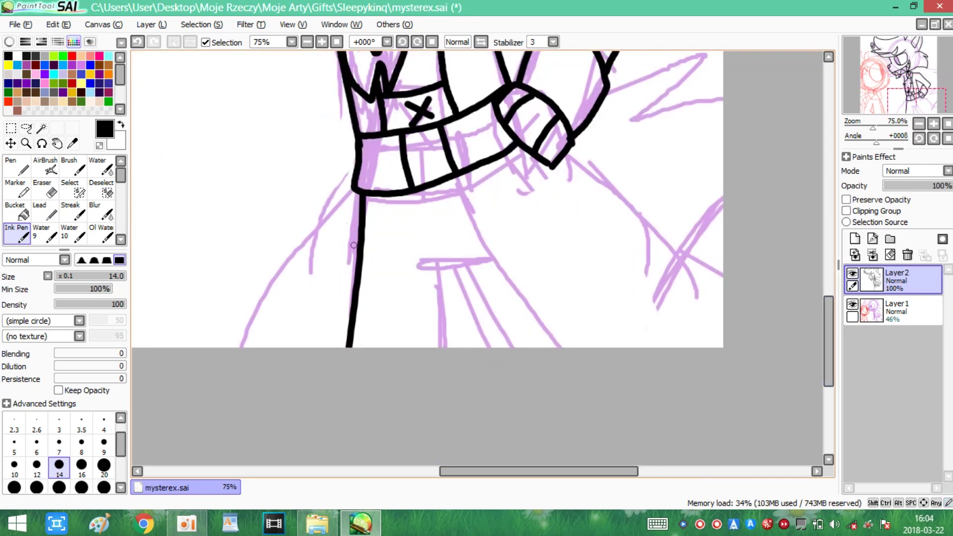
{"action": "left_click_drag", "start_coordinate": [357, 190], "coordinate": [226, 347]}
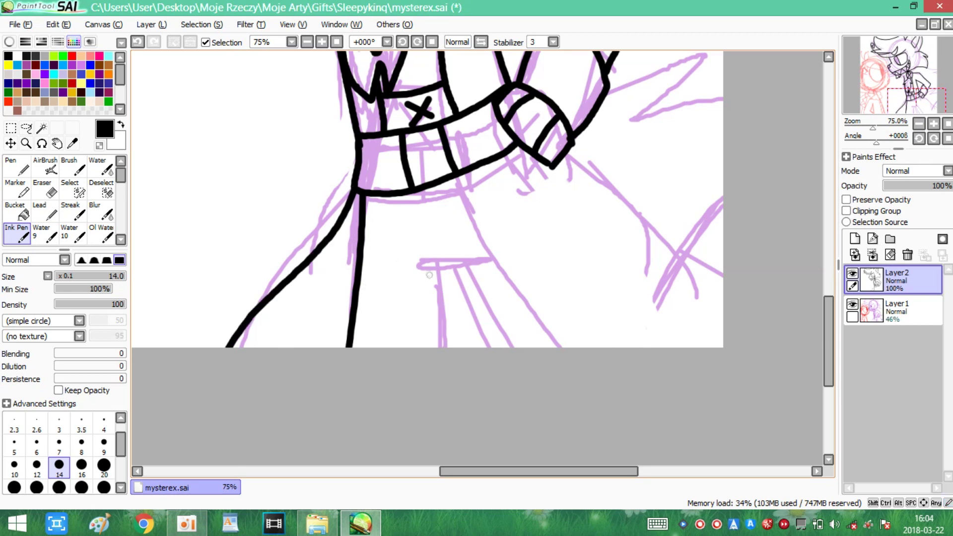
{"action": "left_click_drag", "start_coordinate": [475, 165], "coordinate": [541, 348]}
Ink a short fold below the belt, erase the overlapping leg line, and ink the coat edge running from the fist
{"action": "left_click_drag", "start_coordinate": [381, 195], "coordinate": [321, 290]}
{"action": "key", "text": "e"}
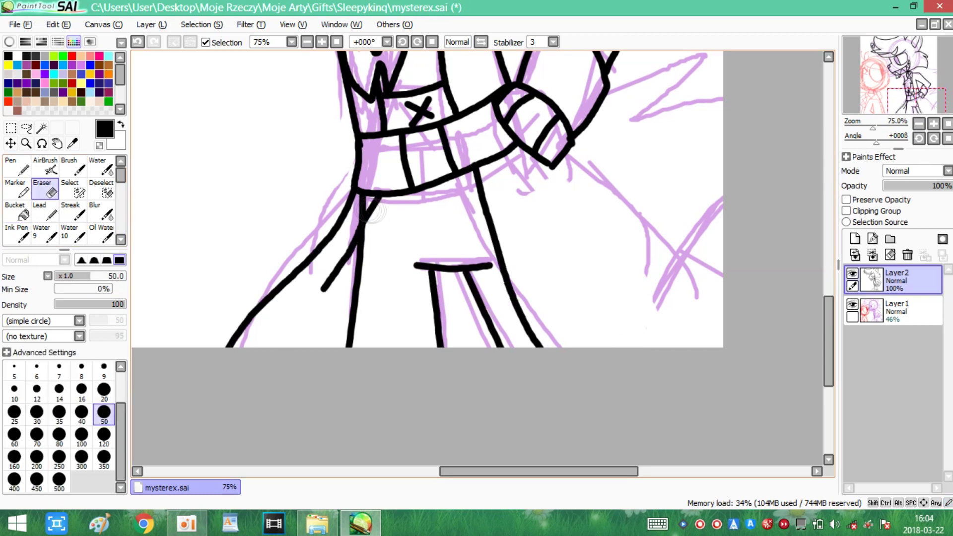
{"action": "key", "text": "n"}
{"action": "left_click_drag", "start_coordinate": [561, 164], "coordinate": [724, 254]}
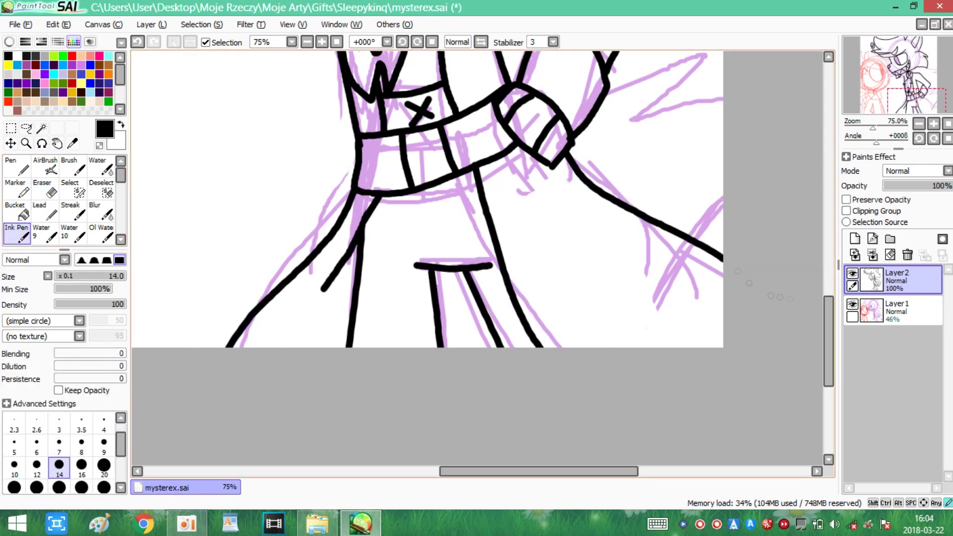
Ink the jagged spikes behind the elbow and the shoulder out to the canvas edge
{"action": "scroll", "coordinate": [427, 258], "scroll_direction": "up", "scroll_amount": 5}
{"action": "scroll", "coordinate": [427, 259], "scroll_direction": "down", "scroll_amount": 3}
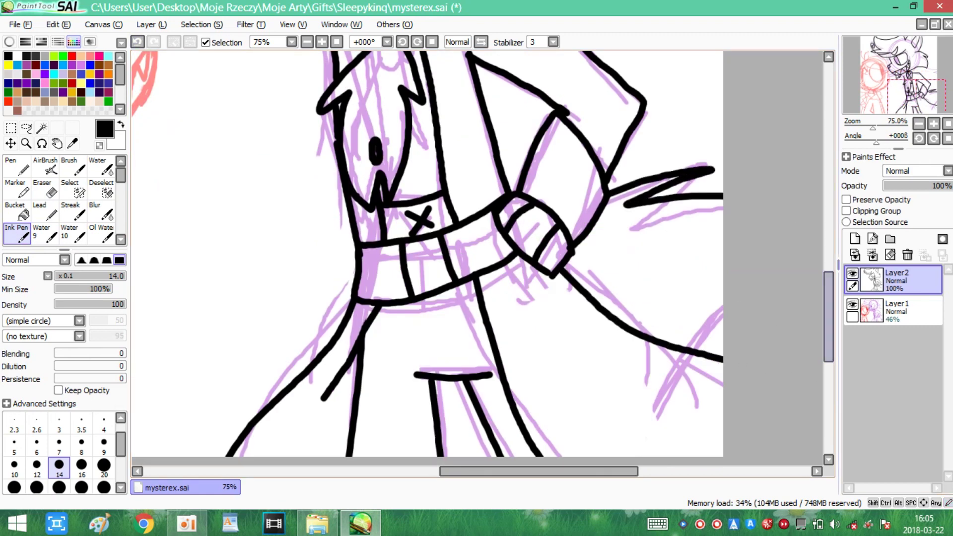
{"action": "scroll", "coordinate": [427, 258], "scroll_direction": "up", "scroll_amount": 4}
{"action": "scroll", "coordinate": [427, 258], "scroll_direction": "down", "scroll_amount": 3}
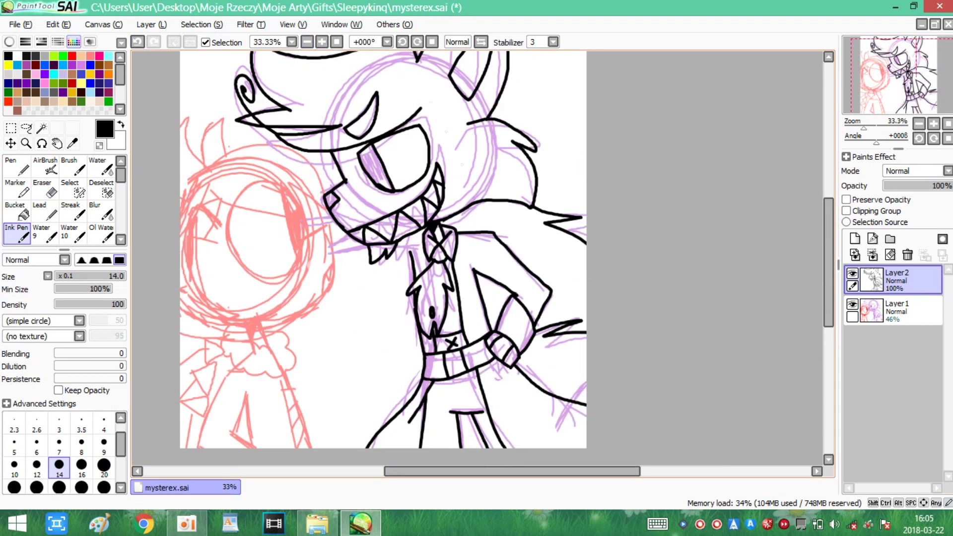
Erase the fold lines between the trouser legs with a size 120 eraser and hide the Layer1 sketch
{"action": "scroll", "coordinate": [427, 258], "scroll_direction": "up", "scroll_amount": 2}
{"action": "scroll", "coordinate": [427, 258], "scroll_direction": "down", "scroll_amount": 4}
{"action": "scroll", "coordinate": [427, 259], "scroll_direction": "down", "scroll_amount": 3}
{"action": "scroll", "coordinate": [427, 259], "scroll_direction": "up", "scroll_amount": 1}
{"action": "key", "text": "e"}
{"action": "mouse_move", "coordinate": [449, 280]}
{"action": "left_mouse_down"}
{"action": "mouse_move", "coordinate": [451, 322]}
{"action": "mouse_move", "coordinate": [472, 278]}
{"action": "mouse_move", "coordinate": [484, 323]}
{"action": "left_mouse_up"}
{"action": "left_click", "coordinate": [908, 311]}
{"action": "left_click", "coordinate": [852, 303]}
Try to redraw the trouser fold lines on Layer2 with the Ink Pen
{"action": "scroll", "coordinate": [386, 259], "scroll_direction": "up", "scroll_amount": 5}
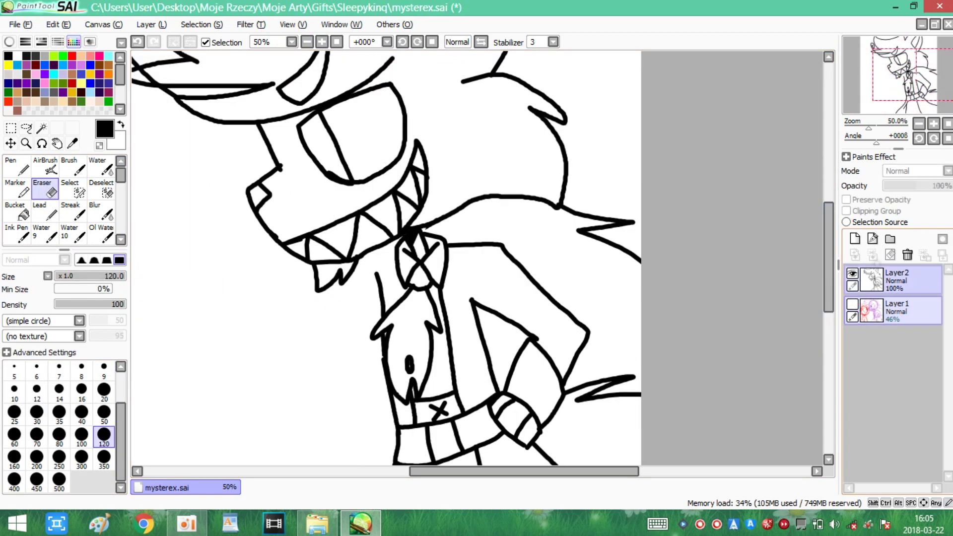
{"action": "scroll", "coordinate": [387, 258], "scroll_direction": "down", "scroll_amount": 5}
{"action": "left_click", "coordinate": [893, 278]}
{"action": "left_click", "coordinate": [17, 233]}
{"action": "mouse_move", "coordinate": [423, 331]}
{"action": "left_mouse_down"}
{"action": "mouse_move", "coordinate": [472, 328]}
{"action": "mouse_move", "coordinate": [440, 400]}
{"action": "left_mouse_up"}
{"action": "left_click_drag", "start_coordinate": [454, 331], "coordinate": [473, 400]}
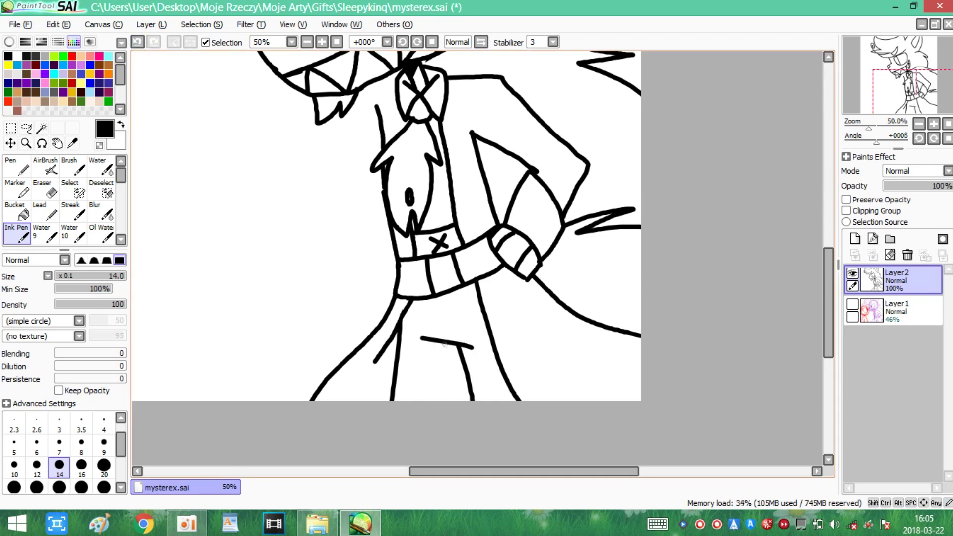
{"action": "key", "text": "ctrl+z"}
{"action": "key", "text": "ctrl+z"}
{"action": "key", "text": "ctrl+z"}
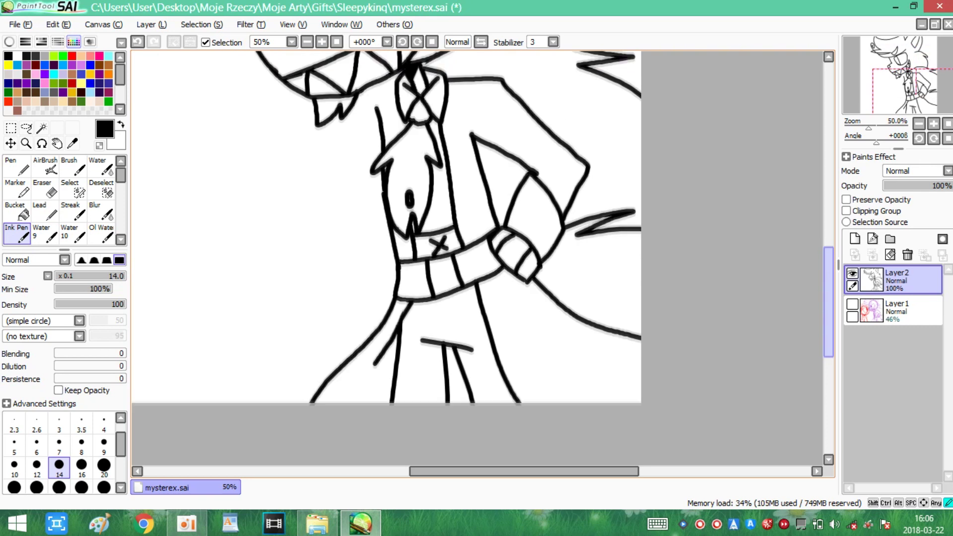
{"action": "left_click_drag", "start_coordinate": [172, 212], "coordinate": [262, 183]}
{"action": "left_click_drag", "start_coordinate": [204, 223], "coordinate": [218, 328]}
{"action": "left_click_drag", "start_coordinate": [191, 246], "coordinate": [279, 228]}
{"action": "left_click_drag", "start_coordinate": [300, 214], "coordinate": [309, 206]}
{"action": "mouse_move", "coordinate": [340, 222]}
{"action": "left_mouse_down"}
{"action": "mouse_move", "coordinate": [356, 191]}
{"action": "mouse_move", "coordinate": [397, 196]}
{"action": "left_mouse_up"}
{"action": "left_click_drag", "start_coordinate": [461, 171], "coordinate": [469, 248]}
{"action": "left_click_drag", "start_coordinate": [508, 178], "coordinate": [507, 293]}
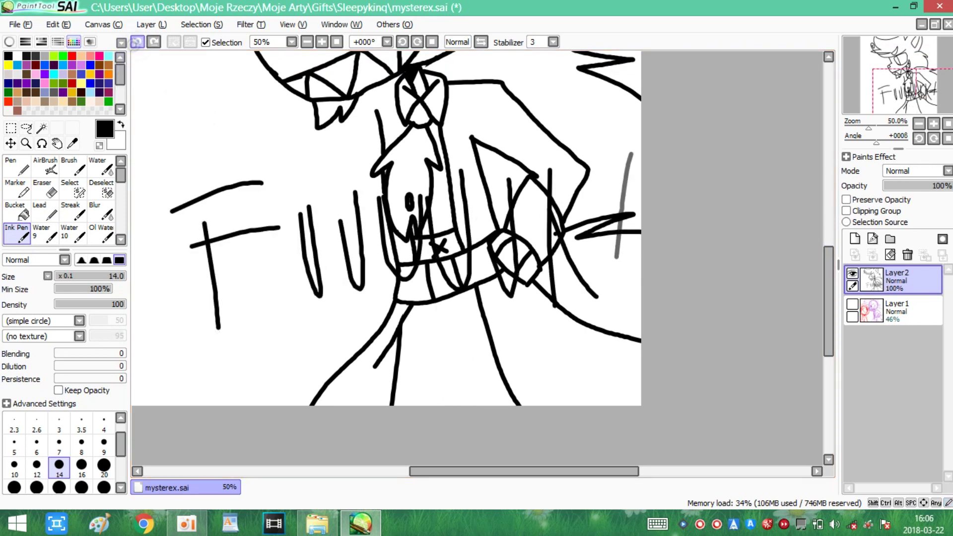
{"action": "left_click", "coordinate": [138, 41]}
{"action": "left_click", "coordinate": [138, 42]}
{"action": "left_click", "coordinate": [137, 42]}
{"action": "left_click", "coordinate": [138, 42]}
{"action": "left_click", "coordinate": [137, 41]}
{"action": "left_click", "coordinate": [137, 41]}
{"action": "left_click", "coordinate": [137, 42]}
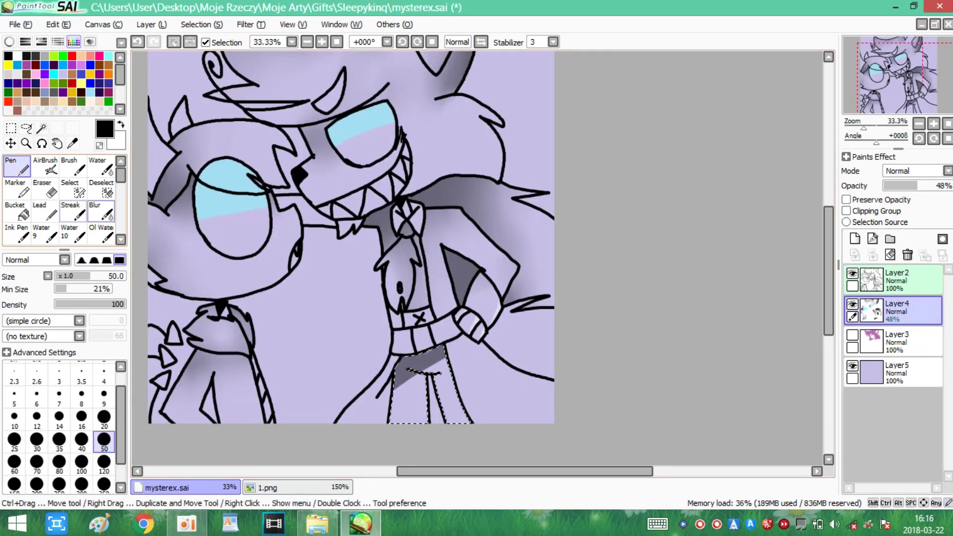
Blur the dark shading below the belt on the trousers
{"action": "left_click", "coordinate": [102, 212]}
{"action": "left_click_drag", "start_coordinate": [414, 327], "coordinate": [434, 350]}
Paint white highlights with the size 9 Ink Pen on the belt, both characters' hair and beside the grin on Layer4
{"action": "left_click", "coordinate": [16, 233]}
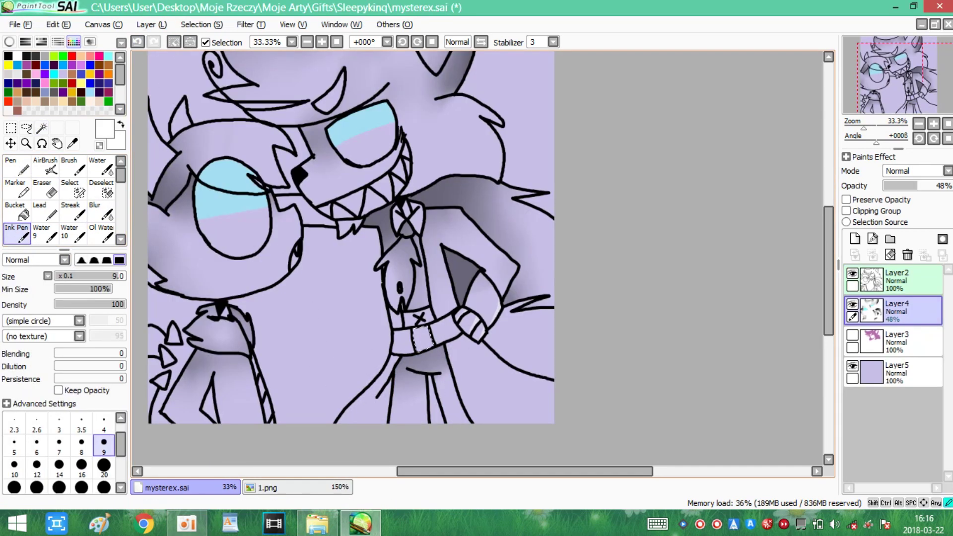
{"action": "scroll", "coordinate": [356, 422], "scroll_direction": "up", "scroll_amount": 3}
{"action": "scroll", "coordinate": [476, 259], "scroll_direction": "down", "scroll_amount": 4}
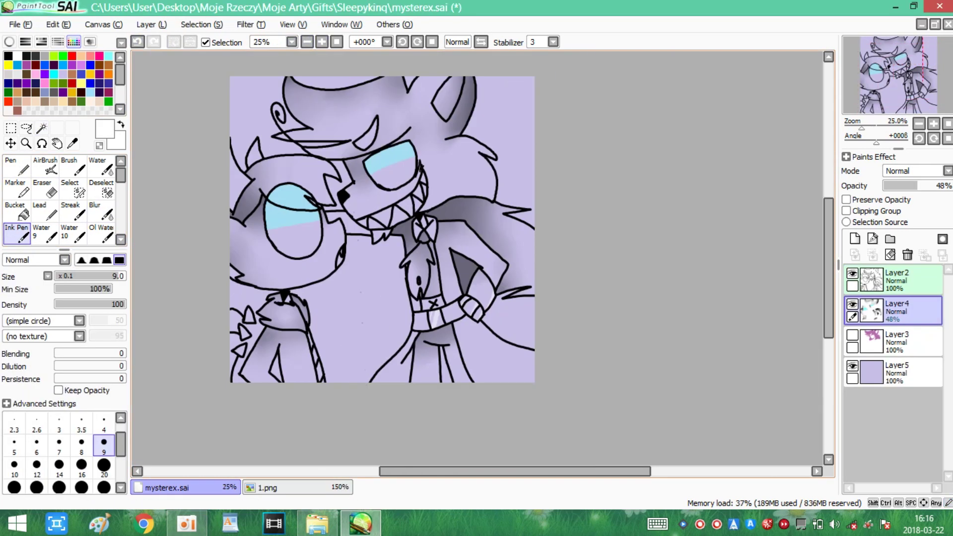
{"action": "scroll", "coordinate": [343, 221], "scroll_direction": "up", "scroll_amount": 4}
{"action": "scroll", "coordinate": [343, 221], "scroll_direction": "up", "scroll_amount": 3}
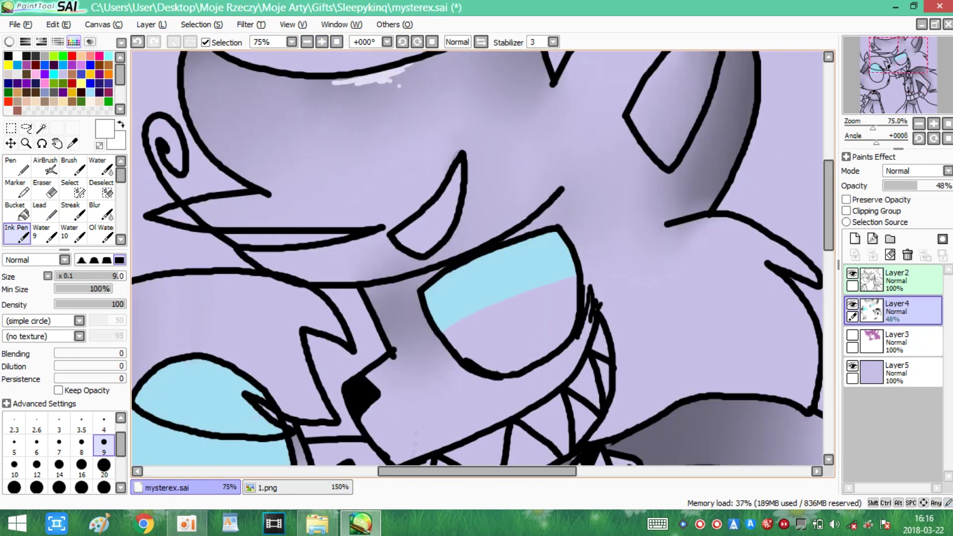
{"action": "scroll", "coordinate": [483, 258], "scroll_direction": "down", "scroll_amount": 3}
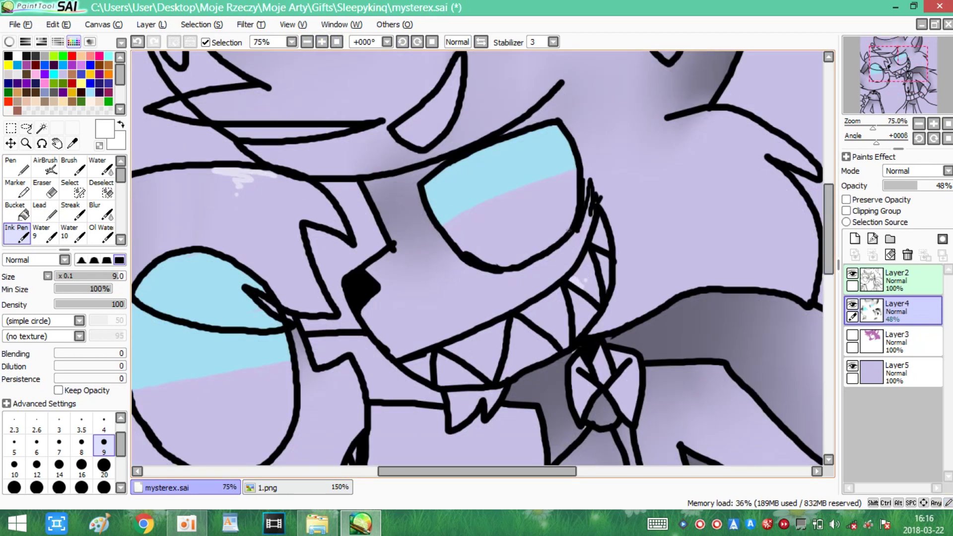
{"action": "scroll", "coordinate": [477, 258], "scroll_direction": "down", "scroll_amount": 2}
Show Layer3 and fill both characters' eyes with white on it
{"action": "left_click", "coordinate": [899, 343]}
{"action": "left_click", "coordinate": [852, 335]}
{"action": "left_click", "coordinate": [17, 211]}
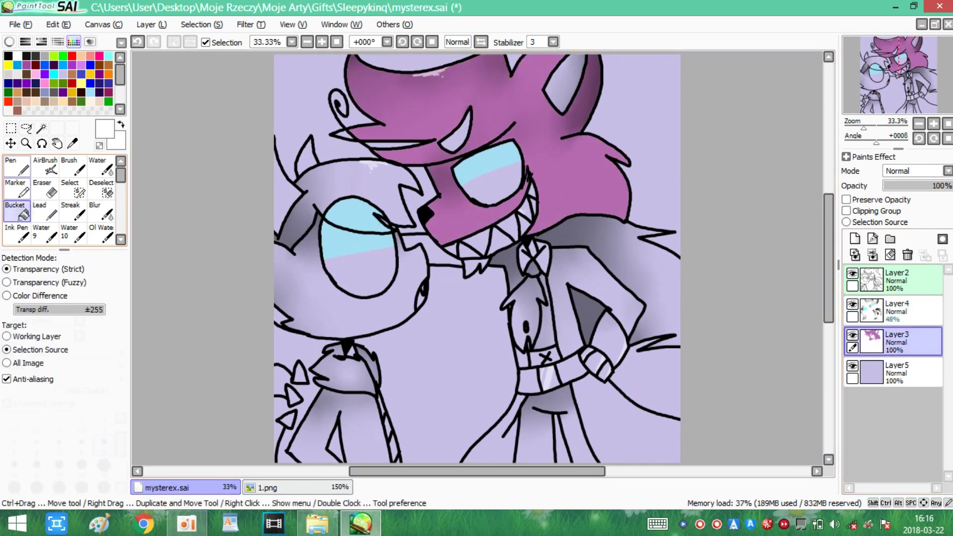
Open the reference screenshot "2018-03-21 at 22-10-07.png" from the skreeny folder
{"action": "key", "text": "ctrl+o"}
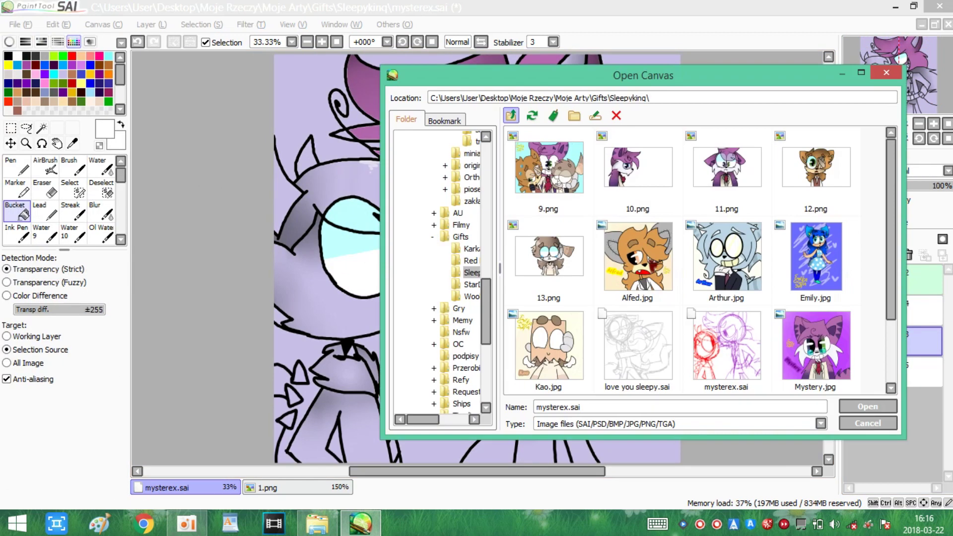
{"action": "left_click", "coordinate": [512, 115]}
{"action": "left_click", "coordinate": [511, 115]}
{"action": "left_click", "coordinate": [511, 115]}
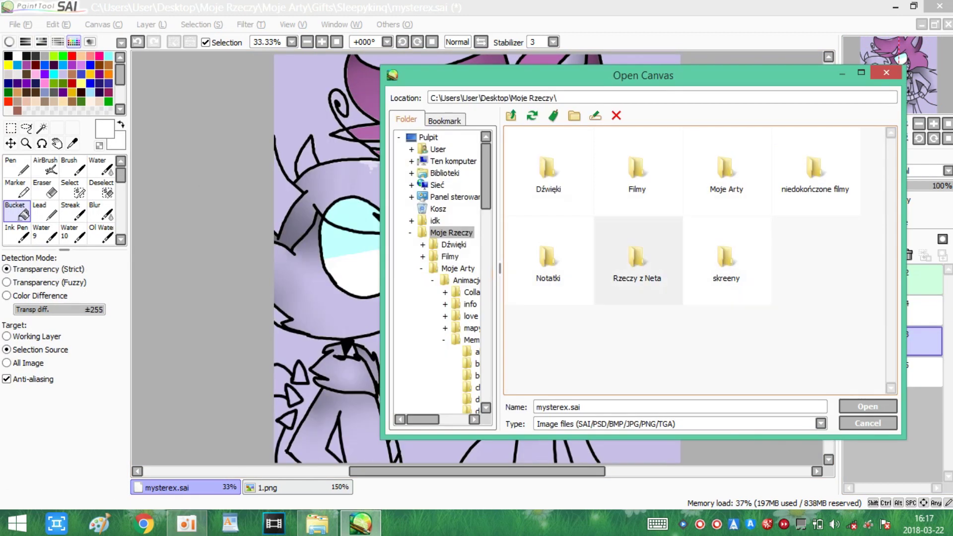
{"action": "double_click", "coordinate": [726, 258]}
{"action": "scroll", "coordinate": [695, 259], "scroll_direction": "down", "scroll_amount": 2}
{"action": "double_click", "coordinate": [639, 255]}
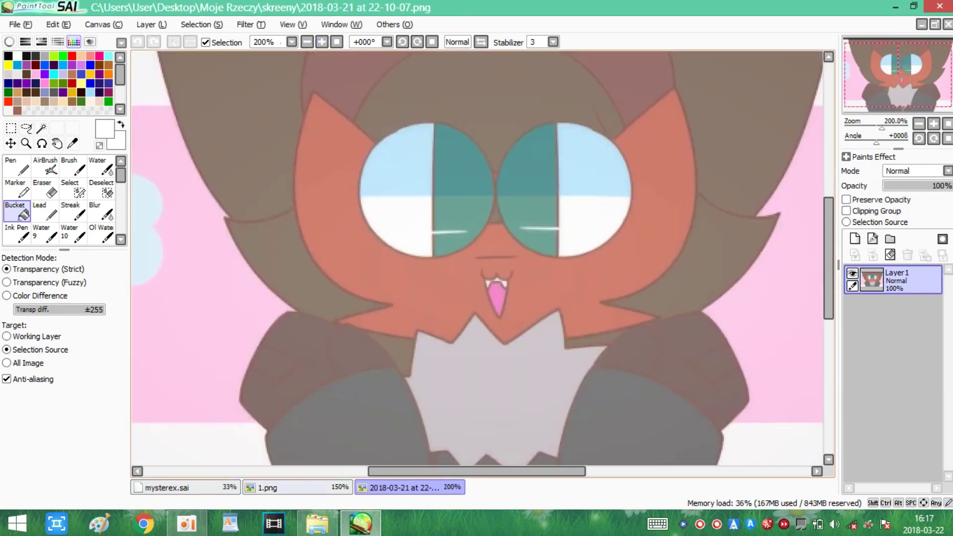
Sample the brown fur colour from the reference screenshot and fill the smaller character's hair with it in mysterex.sai
{"action": "left_click", "coordinate": [183, 487]}
{"action": "left_click", "coordinate": [409, 488]}
{"action": "left_click", "coordinate": [487, 80], "text": "alt"}
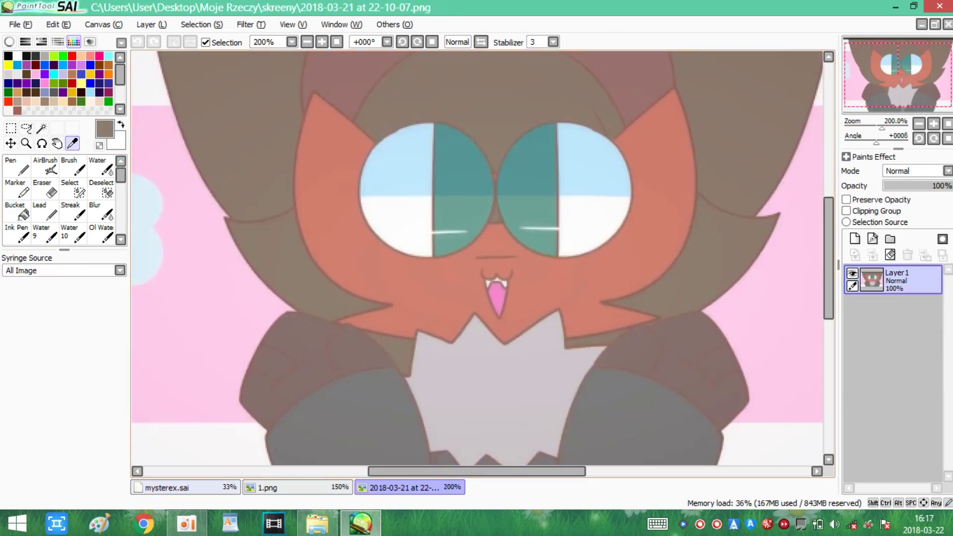
{"action": "left_click", "coordinate": [184, 488]}
{"action": "left_click", "coordinate": [18, 211]}
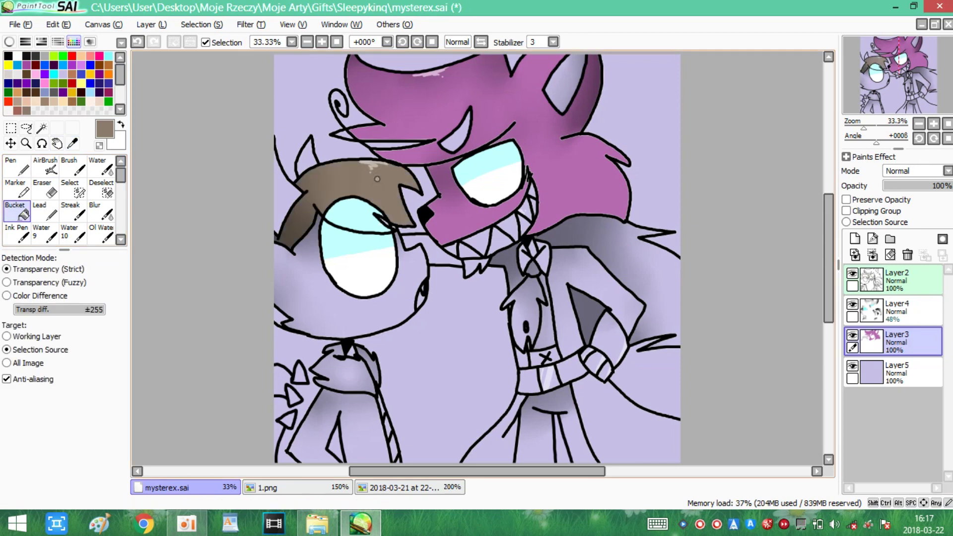
{"action": "key", "text": "alt"}
{"action": "key", "text": "ctrl+z"}
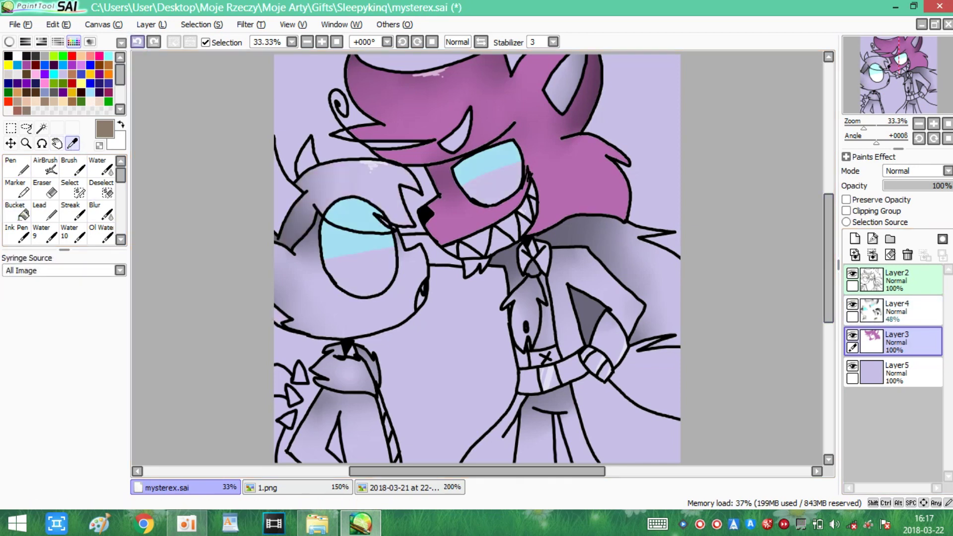
{"action": "key", "text": "ctrl+y"}
Hide the Layer4 shading and sample the magenta colour from the larger character's hair
{"action": "key", "text": "alt"}
{"action": "left_click", "coordinate": [853, 305]}
{"action": "left_click", "coordinate": [477, 90]}
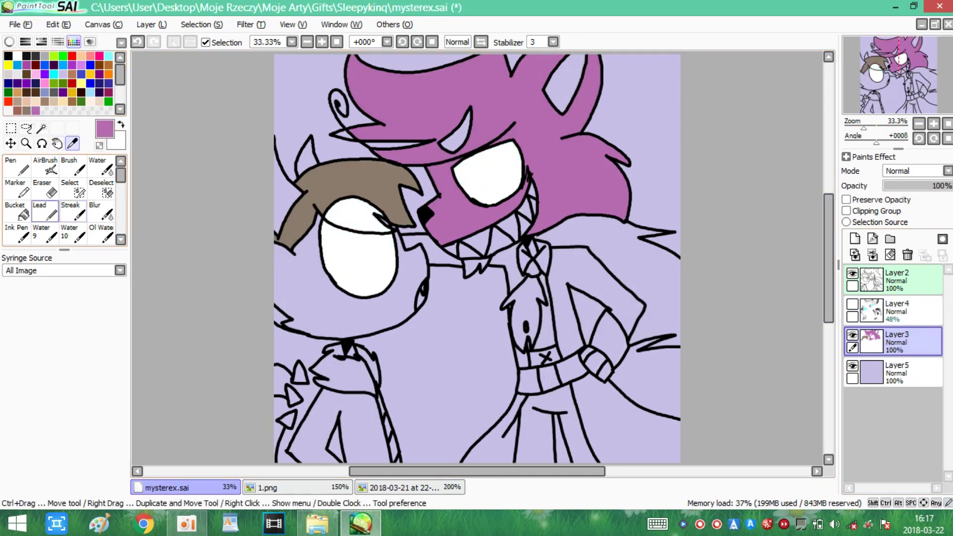
Sample the orange face colour from the reference screenshot and fill the smaller character's face with it in mysterex.sai
{"action": "left_click", "coordinate": [18, 211]}
{"action": "key", "text": "ctrl+Tab"}
{"action": "key", "text": "alt"}
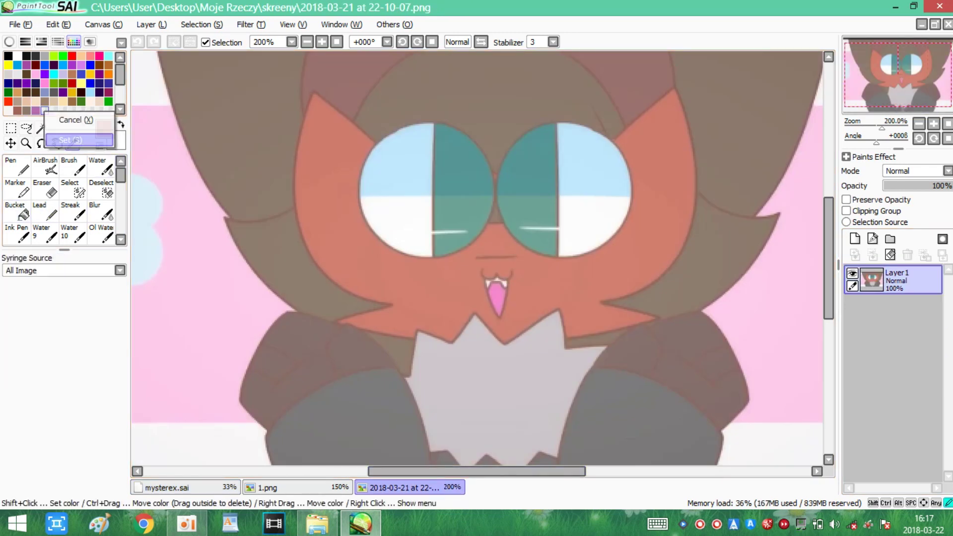
{"action": "key", "text": "ctrl+Tab"}
{"action": "left_click", "coordinate": [318, 303]}
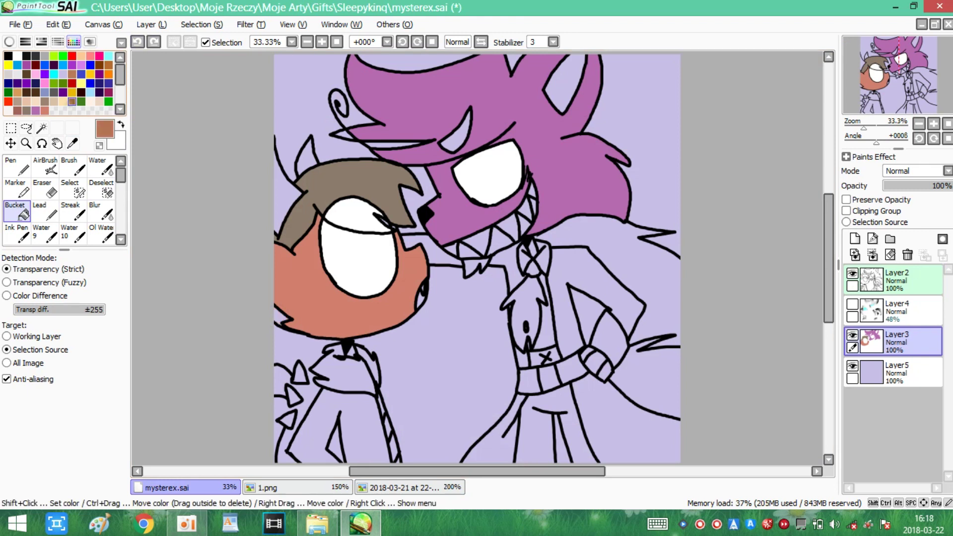
Sample the reddish-brown colour from the reference screenshot and fill the smaller character's ears with it in mysterex.sai
{"action": "key", "text": "ctrl+Tab"}
{"action": "key", "text": "alt"}
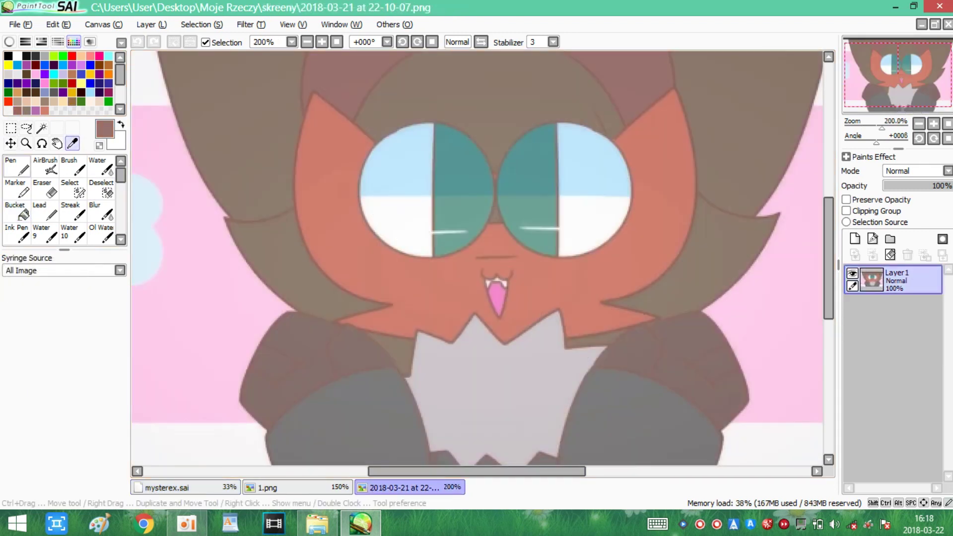
{"action": "key", "text": "ctrl+Tab"}
Fill the smaller character's open mouth with red and paint its tongue light pink
{"action": "left_click", "coordinate": [72, 56]}
{"action": "left_click", "coordinate": [421, 298]}
{"action": "scroll", "coordinate": [421, 299], "scroll_direction": "up", "scroll_amount": 3}
{"action": "key", "text": "n"}
{"action": "left_click_drag", "start_coordinate": [301, 390], "coordinate": [278, 397]}
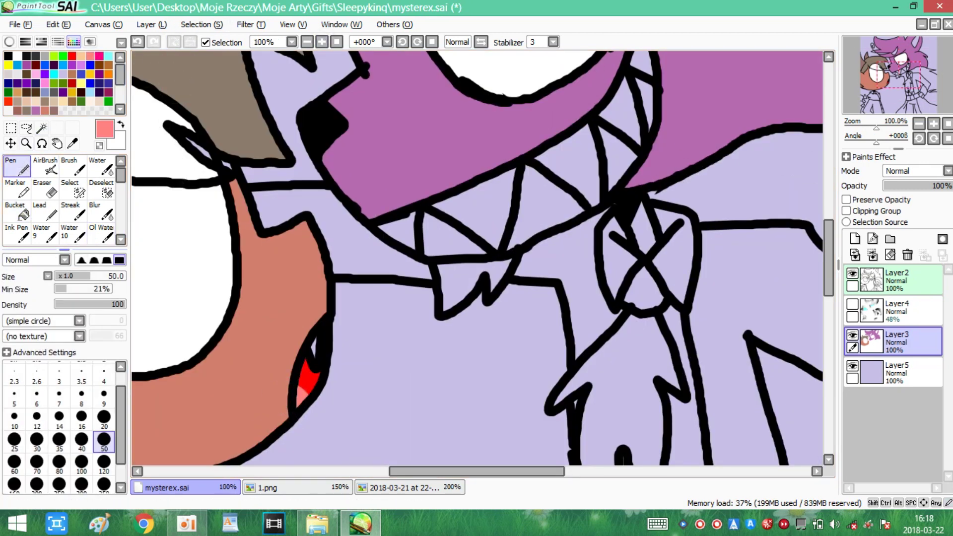
Fill the larger character's teeth with white
{"action": "left_click", "coordinate": [15, 214]}
{"action": "left_click", "coordinate": [99, 145]}
{"action": "left_click", "coordinate": [308, 42]}
{"action": "left_click", "coordinate": [449, 247]}
{"action": "key", "text": "ctrl+z"}
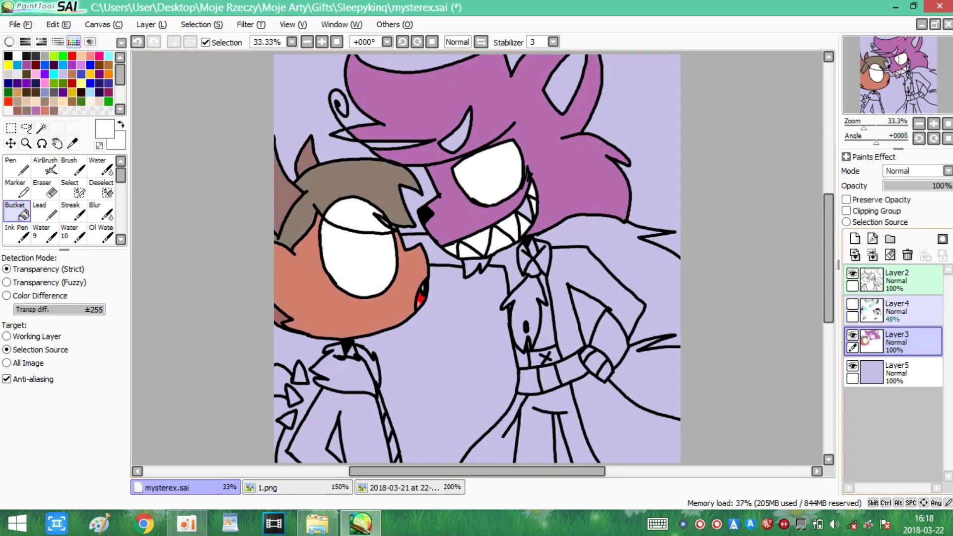
Sample the dark grey from the reference screenshot and fill the smaller character's lower body with it in mysterex.sai
{"action": "left_click", "coordinate": [268, 488]}
{"action": "left_click", "coordinate": [411, 487]}
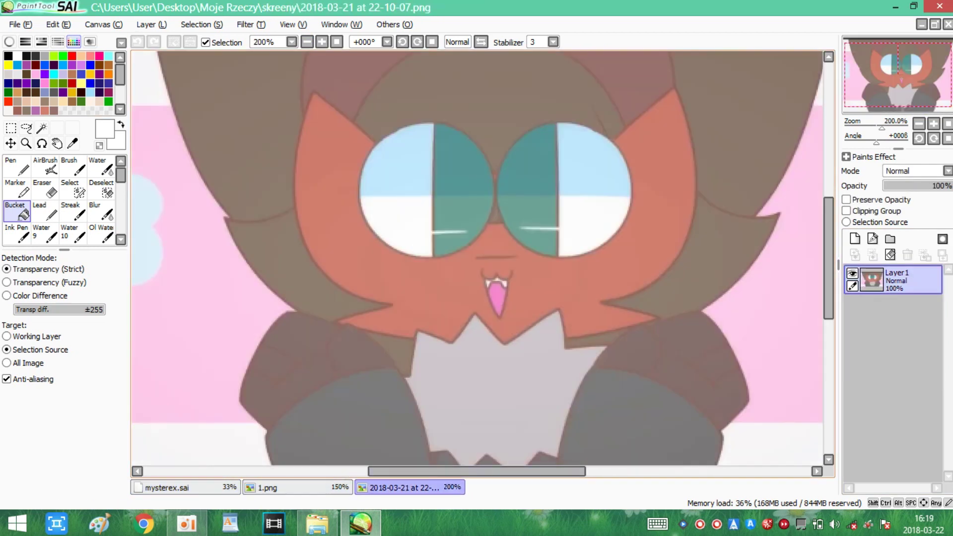
{"action": "key", "text": "alt"}
{"action": "right_click", "coordinate": [38, 110]}
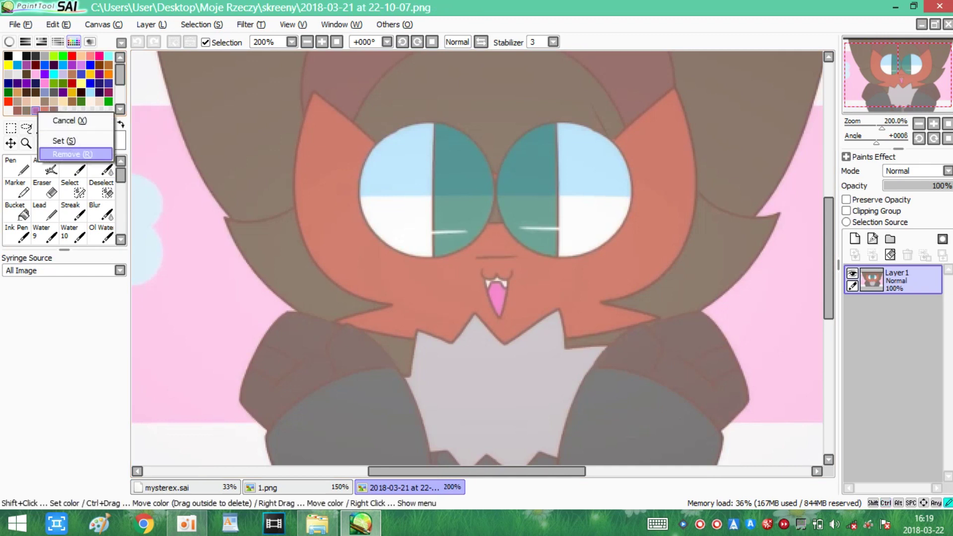
{"action": "key", "text": "Escape"}
{"action": "key", "text": "ctrl+Tab"}
{"action": "left_click", "coordinate": [342, 432]}
Sample the smaller character's orange face colour and fill the three spikes behind its back with it
{"action": "scroll", "coordinate": [476, 258], "scroll_direction": "down", "scroll_amount": 3}
{"action": "left_click", "coordinate": [277, 159], "text": "alt"}
{"action": "left_click", "coordinate": [347, 149], "text": "alt"}
{"action": "left_click", "coordinate": [299, 217]}
{"action": "left_click", "coordinate": [294, 239]}
{"action": "left_click", "coordinate": [287, 262]}
Sample the light grey chest colour from the reference screenshot and fill the smaller character's chest fur with it in mysterex.sai
{"action": "key", "text": "ctrl+shift+Tab"}
{"action": "left_click", "coordinate": [479, 415], "text": "alt"}
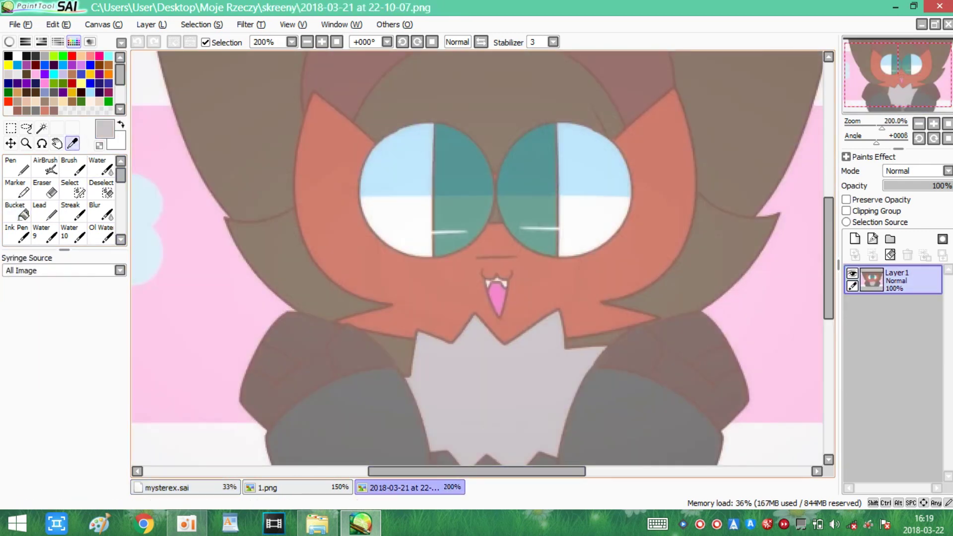
{"action": "key", "text": "ctrl+Tab"}
{"action": "key", "text": "ctrl+shift+Tab"}
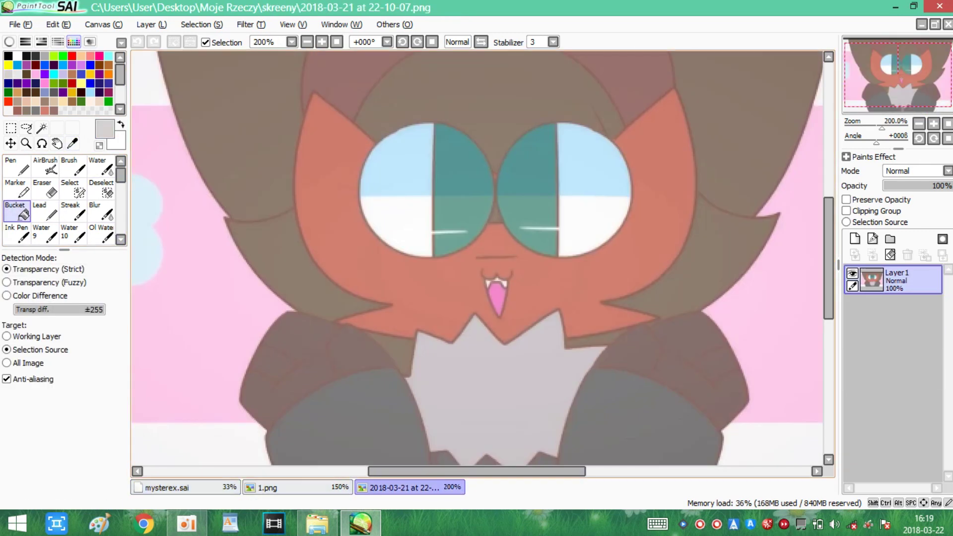
{"action": "key", "text": "ctrl+Tab"}
{"action": "key", "text": "ctrl+shift+Tab"}
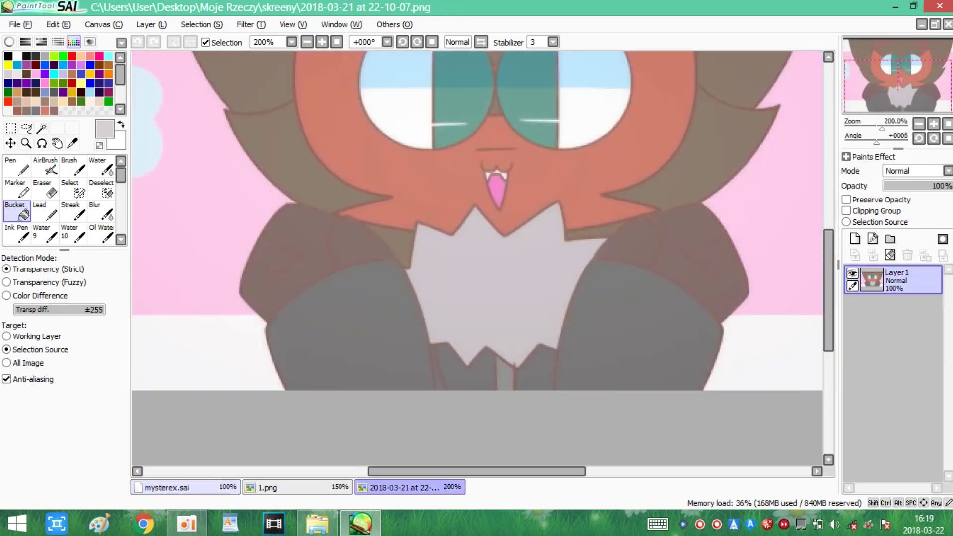
{"action": "key", "text": "ctrl+Tab"}
Fill the segments of the narrow strip along the smaller character's side with medium grey
{"action": "left_click", "coordinate": [300, 229]}
{"action": "left_click", "coordinate": [11, 73]}
{"action": "left_click", "coordinate": [300, 228]}
{"action": "left_click", "coordinate": [317, 293]}
{"action": "left_click", "coordinate": [338, 358]}
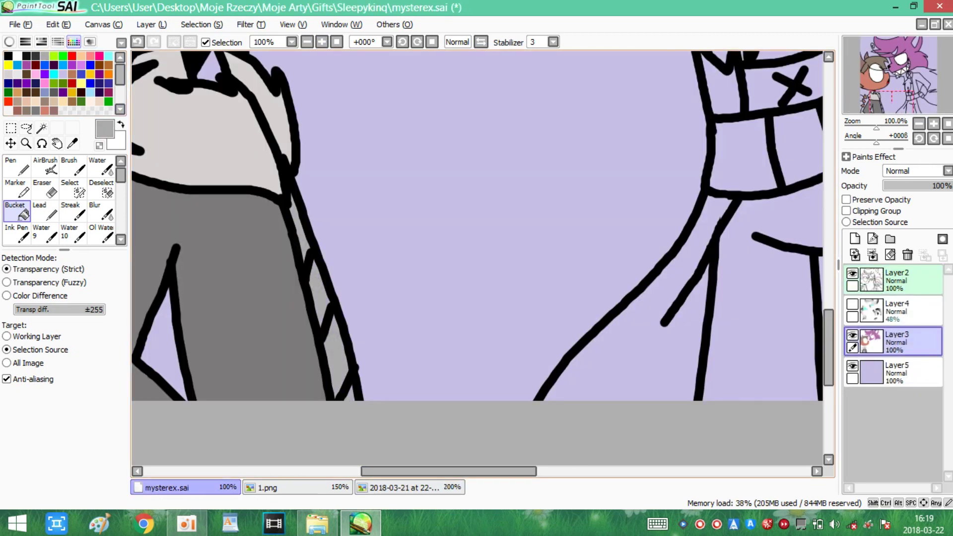
Sample the smaller character's orange face colour and fill the small neck gap above its chest fur
{"action": "key", "text": "minus"}
{"action": "left_click", "coordinate": [347, 115], "text": "alt"}
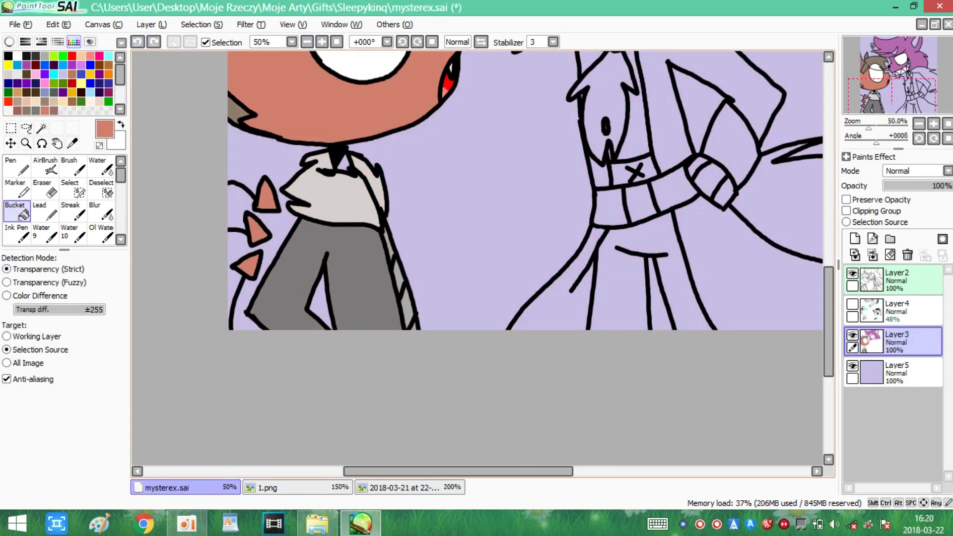
{"action": "left_click", "coordinate": [343, 163]}
{"action": "scroll", "coordinate": [477, 248], "scroll_direction": "up", "scroll_amount": 5}
{"action": "key", "text": "ctrl+shift+Tab"}
{"action": "key", "text": "ctrl+Tab"}
{"action": "key", "text": "ctrl+shift+Tab"}
{"action": "scroll", "coordinate": [477, 258], "scroll_direction": "up", "scroll_amount": 3}
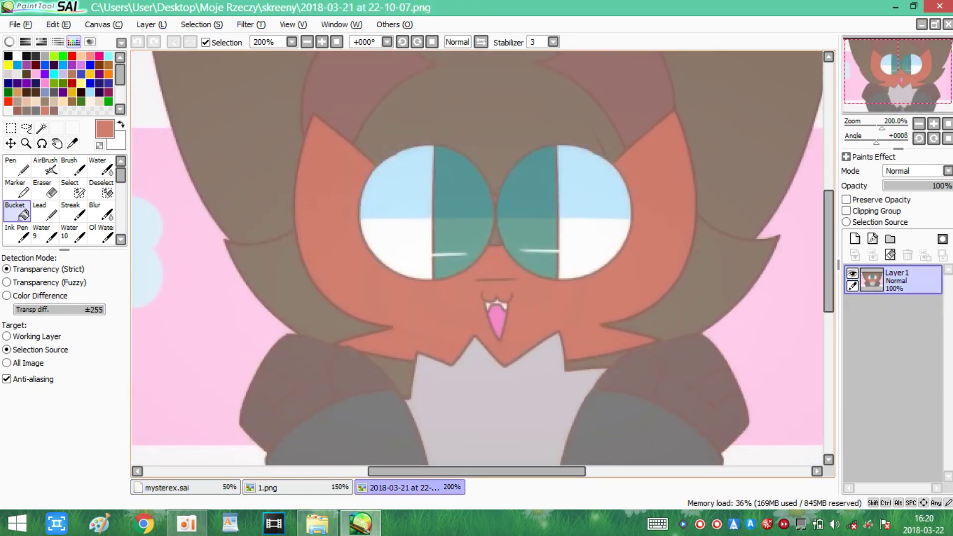
Sample magenta, dark purple and off-white from the reference 1.png, storing the magenta and purple as swatches, and return to mysterex.sai
{"action": "key", "text": "ctrl+Tab"}
{"action": "key", "text": "ctrl+Tab"}
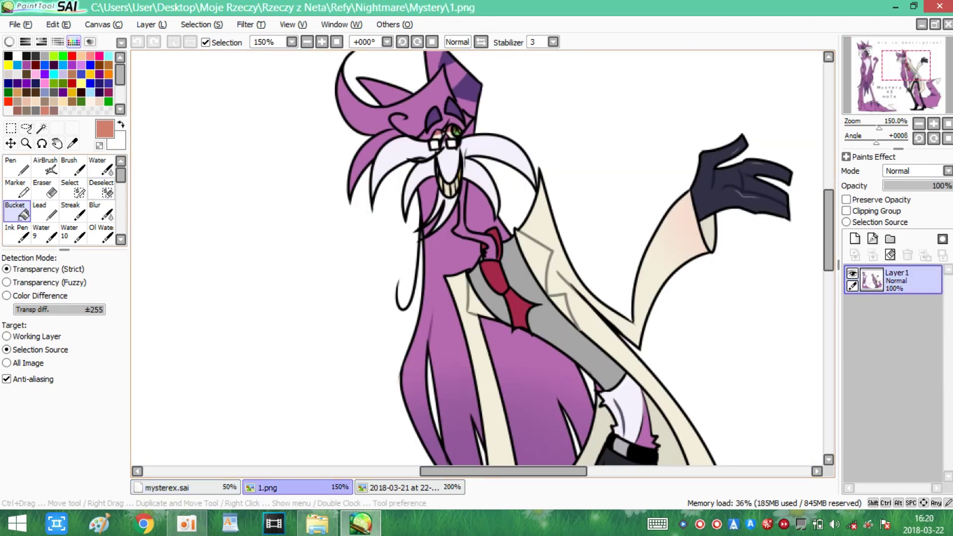
{"action": "left_click", "coordinate": [72, 143]}
{"action": "right_click", "coordinate": [62, 110]}
{"action": "left_click", "coordinate": [90, 140]}
{"action": "right_click", "coordinate": [72, 110]}
{"action": "left_click", "coordinate": [98, 140]}
{"action": "left_click", "coordinate": [167, 487]}
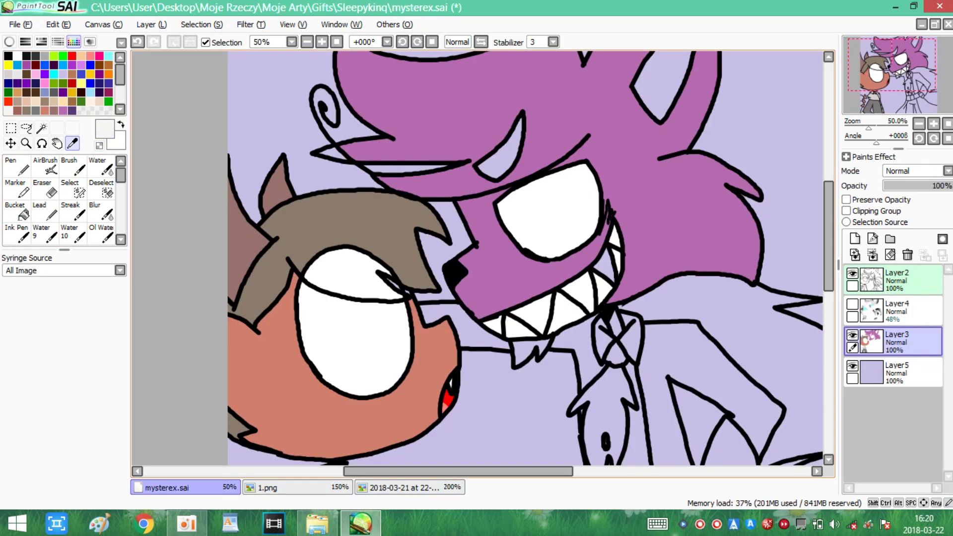
Select the magenta areas of the larger character's head with the Magic Wand
{"action": "left_click", "coordinate": [42, 128]}
{"action": "left_click", "coordinate": [497, 124]}
{"action": "left_click", "coordinate": [497, 277]}
{"action": "left_click", "coordinate": [70, 187]}
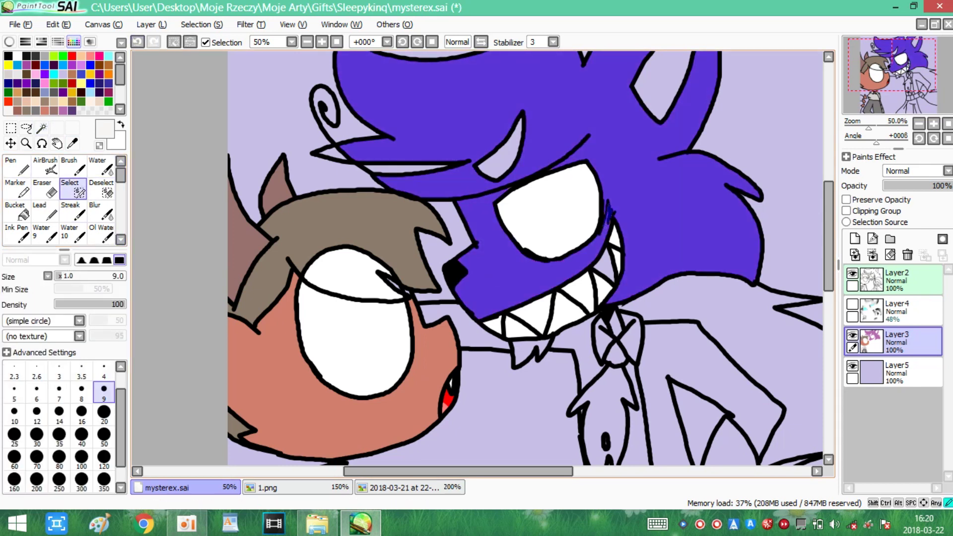
Paint the larger character's muzzle and cheek fur off-white within the selection using the Pen tool
{"action": "left_click", "coordinate": [16, 167]}
{"action": "left_click", "coordinate": [72, 110]}
{"action": "left_click_drag", "start_coordinate": [496, 114], "coordinate": [464, 298]}
{"action": "left_click_drag", "start_coordinate": [447, 263], "coordinate": [546, 209]}
{"action": "mouse_move", "coordinate": [581, 248]}
{"action": "left_mouse_down"}
{"action": "mouse_move", "coordinate": [675, 159]}
{"action": "mouse_move", "coordinate": [740, 171]}
{"action": "mouse_move", "coordinate": [705, 268]}
{"action": "mouse_move", "coordinate": [626, 298]}
{"action": "mouse_move", "coordinate": [499, 284]}
{"action": "left_mouse_up"}
{"action": "left_click", "coordinate": [298, 488]}
{"action": "left_click", "coordinate": [167, 488]}
Undo the last brush strokes on the larger character's head
{"action": "key", "text": "ctrl+z"}
{"action": "key", "text": "ctrl+z"}
{"action": "key", "text": "ctrl+z"}
{"action": "key", "text": "ctrl+z"}
{"action": "key", "text": "ctrl+z"}
{"action": "key", "text": "ctrl+z"}
{"action": "key", "text": "ctrl+z"}
{"action": "key", "text": "ctrl+z"}
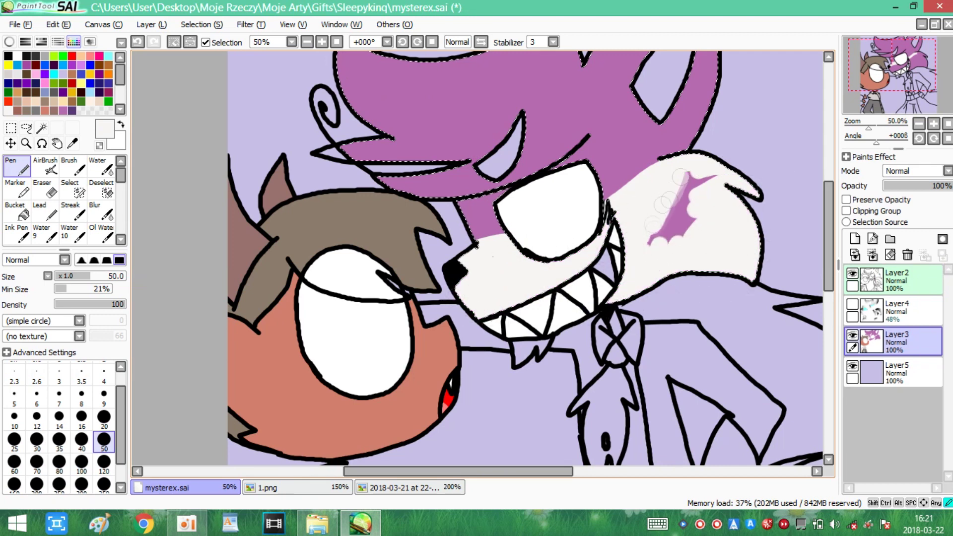
Fill one of the larger character's back teeth with golden yellow
{"action": "left_click", "coordinate": [15, 209]}
{"action": "left_click", "coordinate": [8, 65]}
{"action": "left_click", "coordinate": [603, 268]}
{"action": "scroll", "coordinate": [603, 268], "scroll_direction": "up", "scroll_amount": 2}
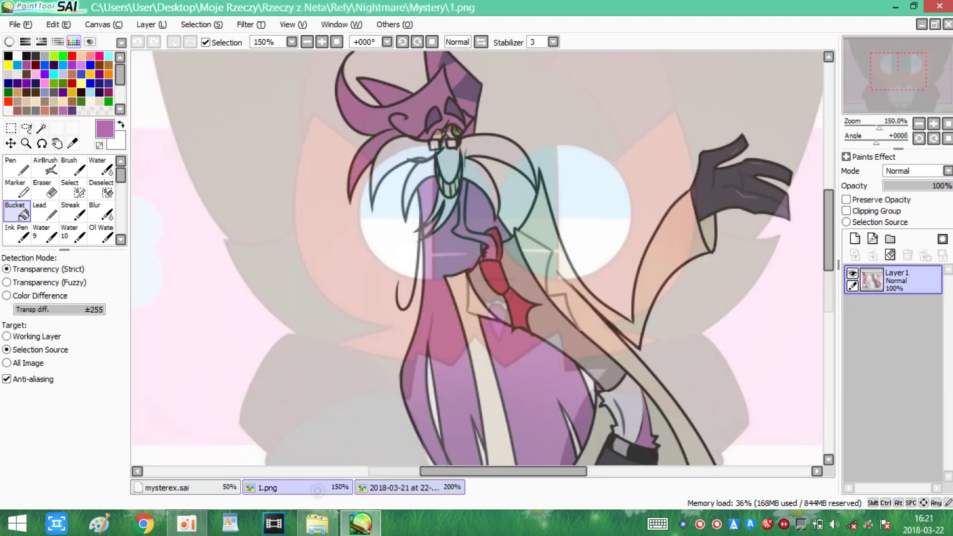
Select the larger character's ear area and add a dark purple marking to its edge with the Ink Pen and Bucket
{"action": "left_click", "coordinate": [268, 489]}
{"action": "left_click", "coordinate": [208, 490]}
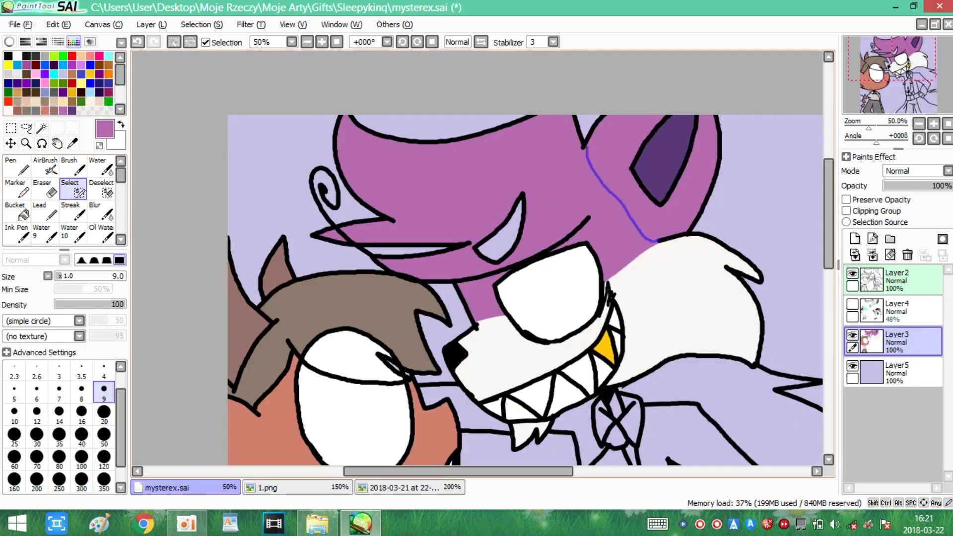
{"action": "left_click", "coordinate": [41, 128]}
{"action": "left_click", "coordinate": [603, 131]}
{"action": "left_click", "coordinate": [16, 234]}
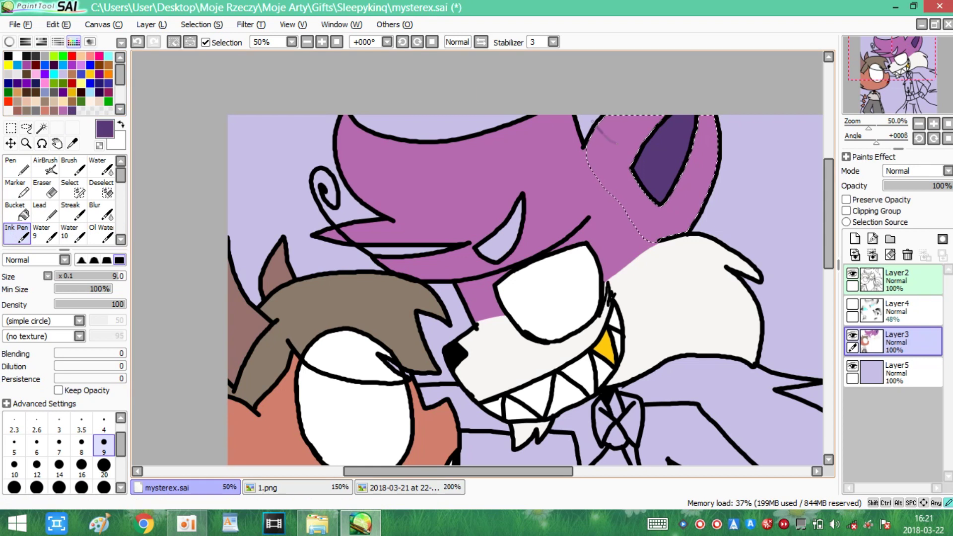
{"action": "left_click", "coordinate": [17, 211]}
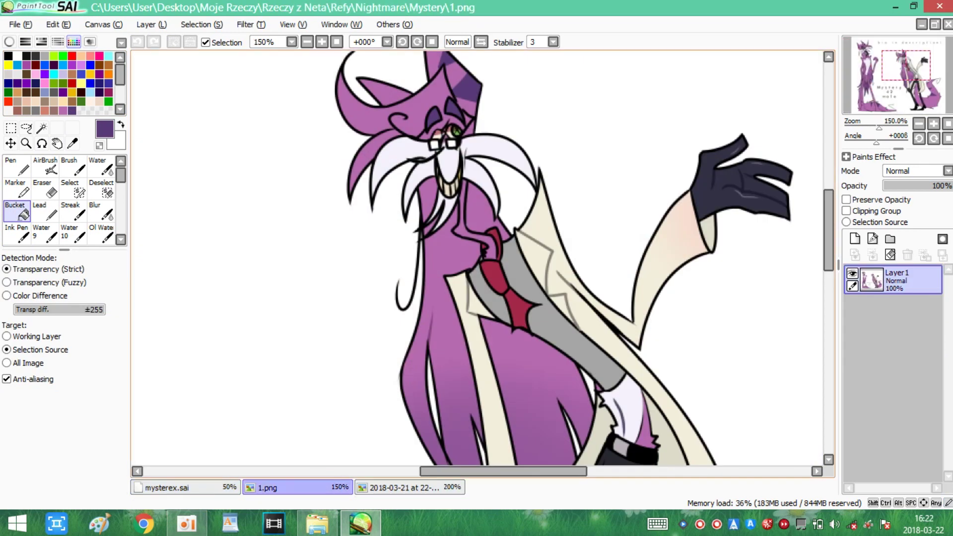
Sample the cream coat and dark navy glove colours from 1.png and store them as swatches
{"action": "key", "text": "alt"}
{"action": "left_click", "coordinate": [532, 224]}
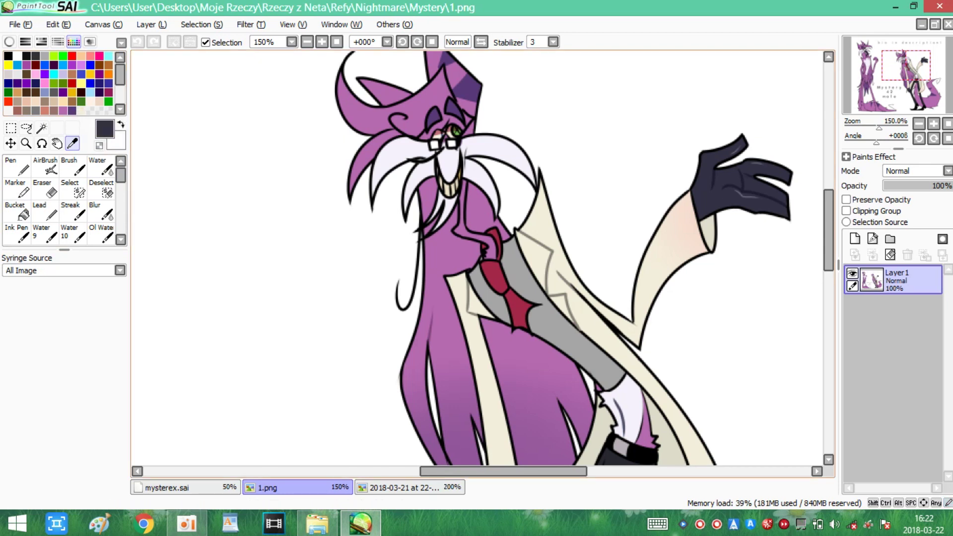
{"action": "right_click", "coordinate": [91, 111]}
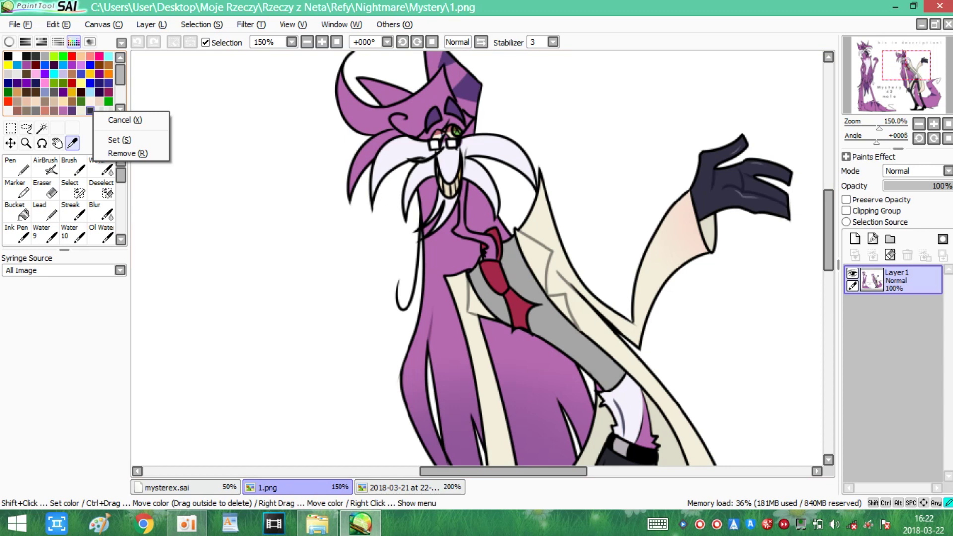
{"action": "key", "text": "Escape"}
Sample the grey vest and near-black trouser colours from 1.png, storing the grey as a swatch
{"action": "scroll", "coordinate": [477, 258], "scroll_direction": "down", "scroll_amount": 10}
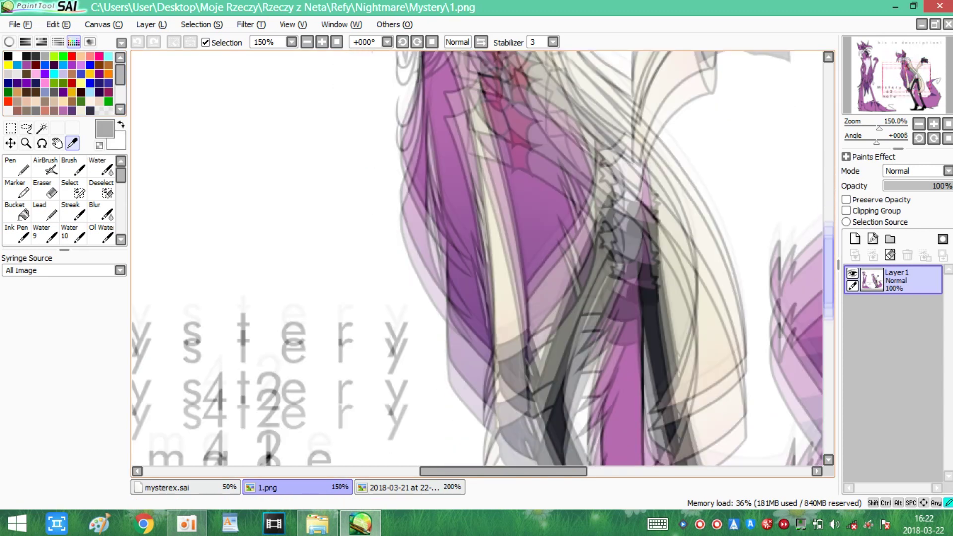
{"action": "scroll", "coordinate": [477, 258], "scroll_direction": "up", "scroll_amount": 5}
{"action": "left_click", "coordinate": [100, 110]}
{"action": "right_click", "coordinate": [99, 111]}
{"action": "key", "text": "Escape"}
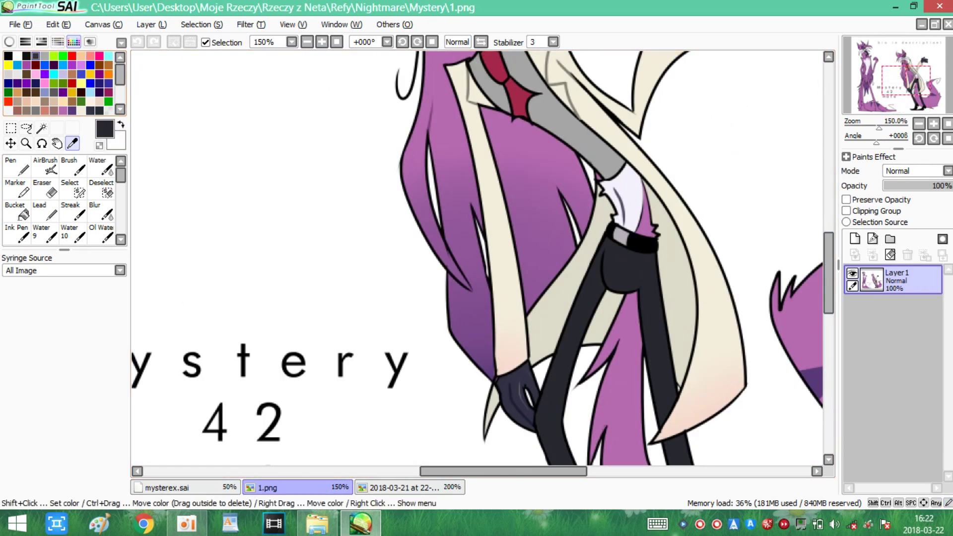
{"action": "scroll", "coordinate": [476, 258], "scroll_direction": "down", "scroll_amount": 3}
{"action": "scroll", "coordinate": [477, 258], "scroll_direction": "up", "scroll_amount": 6}
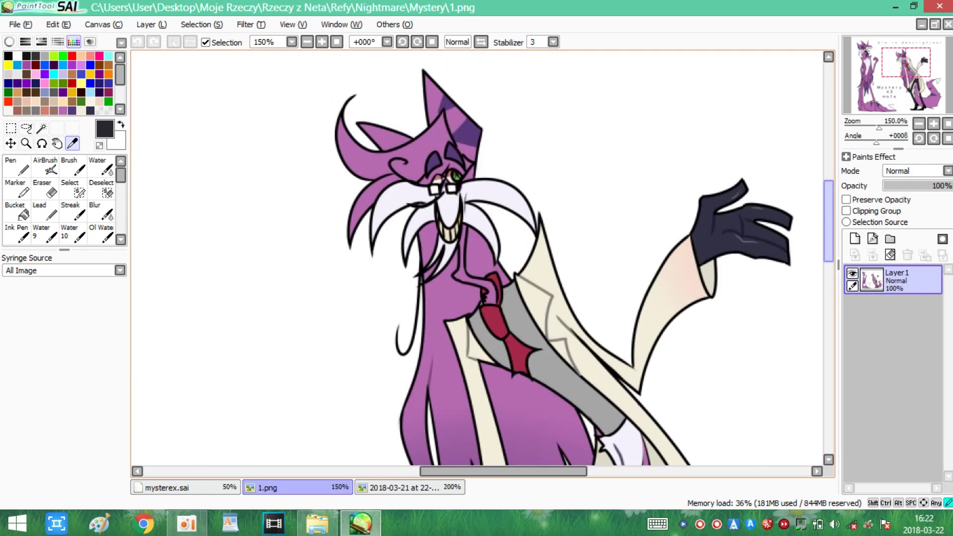
{"action": "scroll", "coordinate": [476, 258], "scroll_direction": "down", "scroll_amount": 5}
{"action": "scroll", "coordinate": [477, 258], "scroll_direction": "right", "scroll_amount": 3}
{"action": "scroll", "coordinate": [476, 258], "scroll_direction": "down", "scroll_amount": 3}
Fill the larger character's glove with dark navy and its trousers with near-black in mysterex.sai
{"action": "key", "text": "ctrl+Tab"}
{"action": "key", "text": "minus"}
{"action": "key", "text": "w"}
{"action": "key", "text": "g"}
{"action": "left_click", "coordinate": [17, 56]}
{"action": "left_click", "coordinate": [551, 338]}
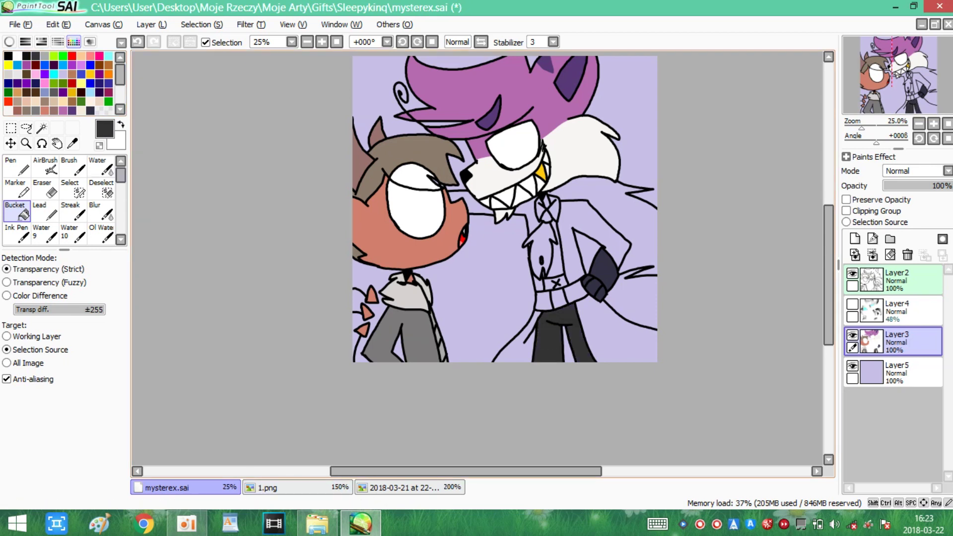
Fill the larger character's coat with cream and its belt with black
{"action": "left_click", "coordinate": [99, 110]}
{"action": "left_click", "coordinate": [598, 276]}
{"action": "key", "text": "ctrl+z"}
{"action": "left_click", "coordinate": [583, 218]}
{"action": "scroll", "coordinate": [584, 218], "scroll_direction": "up", "scroll_amount": 1}
Fill the larger character's vest and belt buckle with the grey from the reference
{"action": "key", "text": "ctrl+shift+Tab"}
{"action": "key", "text": "ctrl+shift+Tab"}
{"action": "key", "text": "ctrl+shift+Tab"}
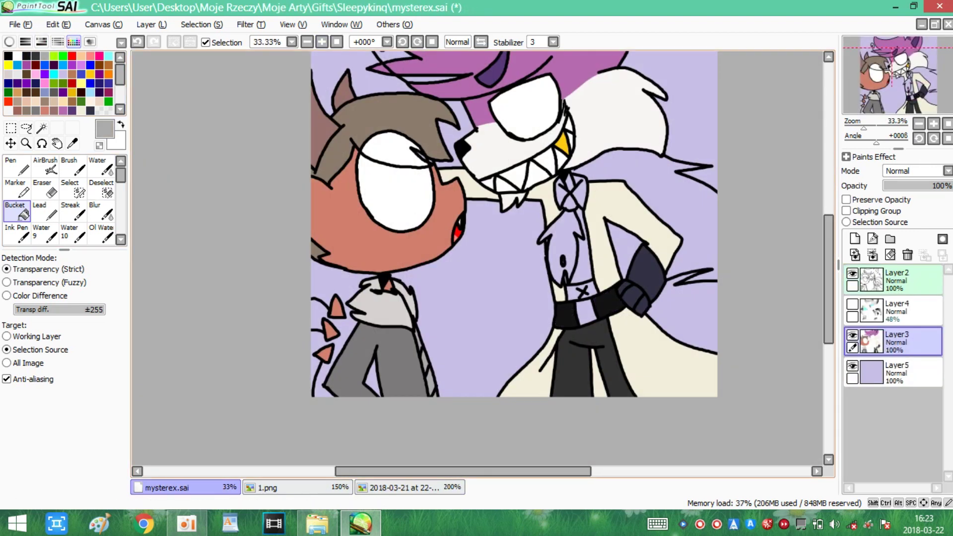
{"action": "left_click", "coordinate": [581, 246]}
{"action": "left_click", "coordinate": [17, 234]}
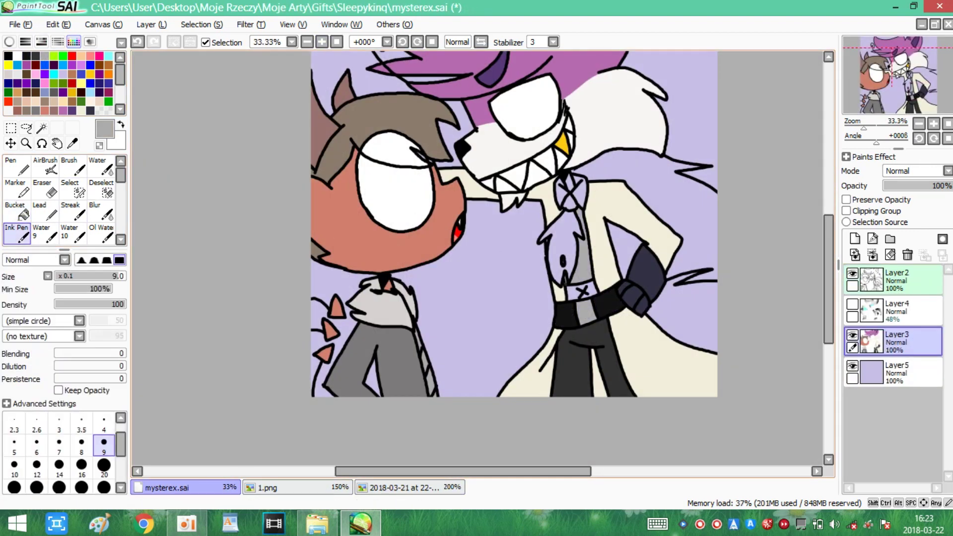
{"action": "scroll", "coordinate": [565, 280], "scroll_direction": "up", "scroll_amount": 2}
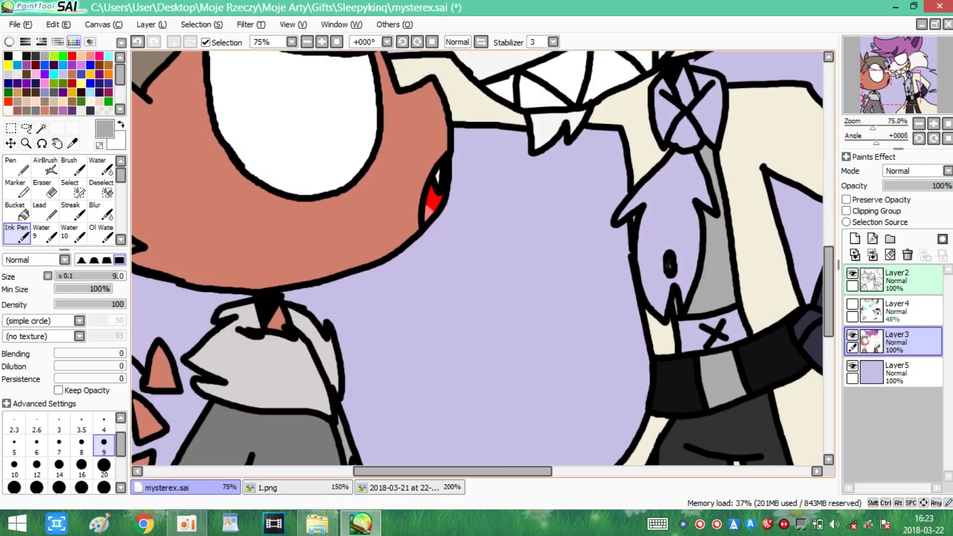
{"action": "key", "text": "g"}
{"action": "key", "text": "ctrl+Tab"}
{"action": "left_click", "coordinate": [636, 254]}
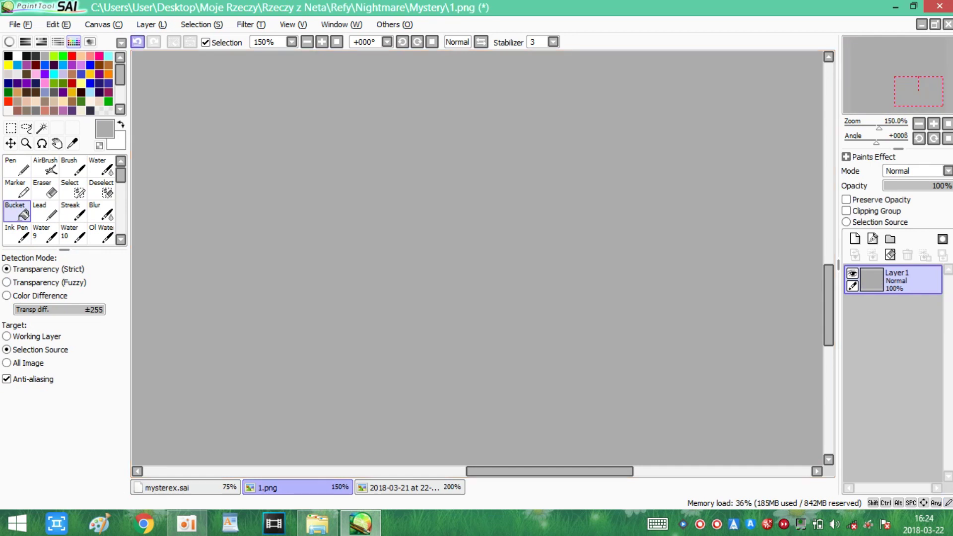
{"action": "key", "text": "ctrl+z"}
Sample the dark red tie colour from 1.png and fill the larger character's tie with it in mysterex.sai
{"action": "scroll", "coordinate": [477, 259], "scroll_direction": "up", "scroll_amount": 5}
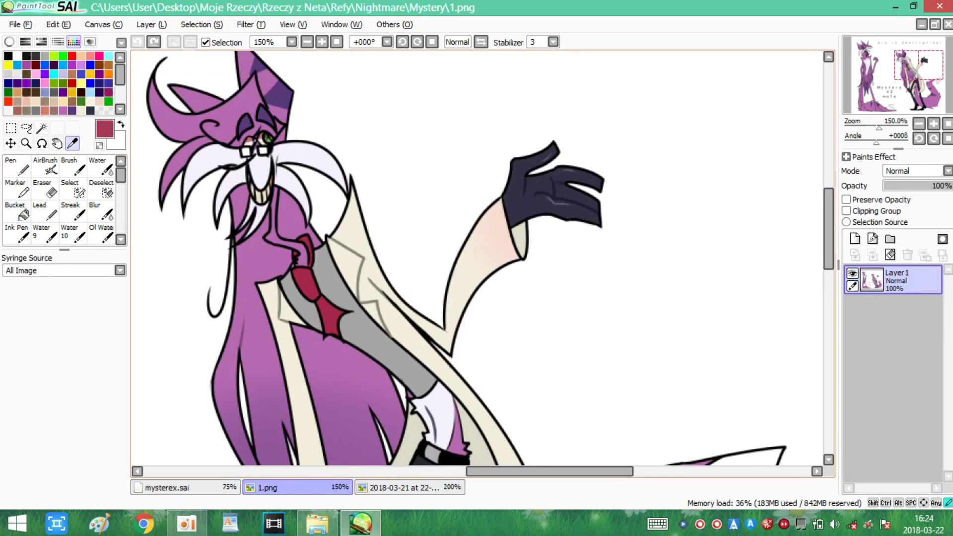
{"action": "key", "text": "ctrl+shift+Tab"}
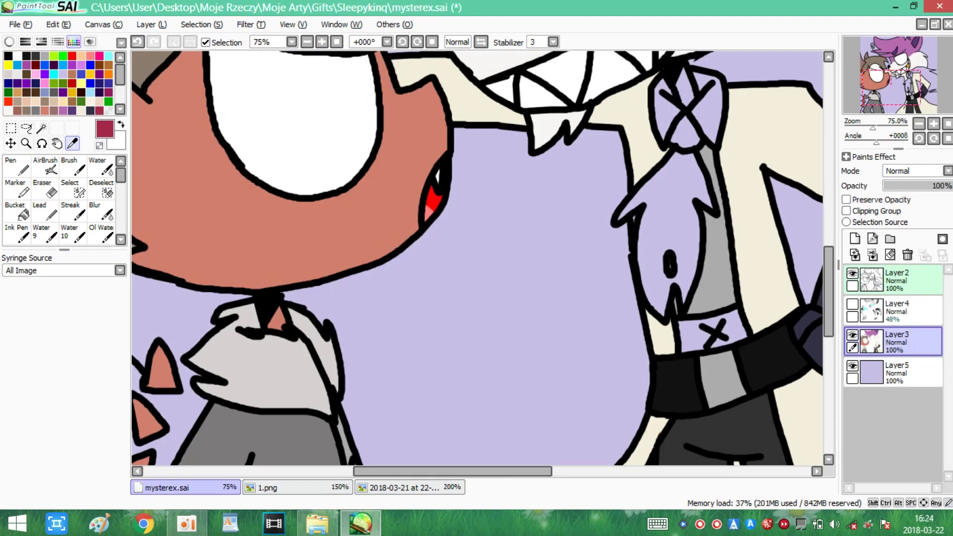
{"action": "key", "text": "g"}
{"action": "key", "text": "ctrl+shift+Tab"}
{"action": "key", "text": "ctrl+shift+Tab"}
{"action": "key", "text": "ctrl+shift+Tab"}
Sample the vest's grey and fill the larger character's collar and lower vest with it
{"action": "left_click", "coordinate": [719, 245], "text": "alt"}
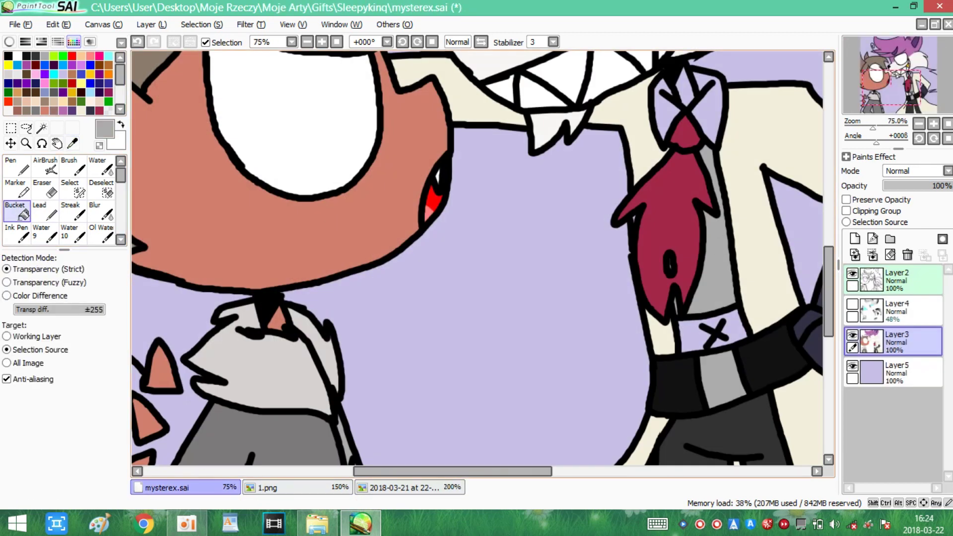
{"action": "scroll", "coordinate": [482, 258], "scroll_direction": "down", "scroll_amount": 3}
{"action": "key", "text": "ctrl+minus"}
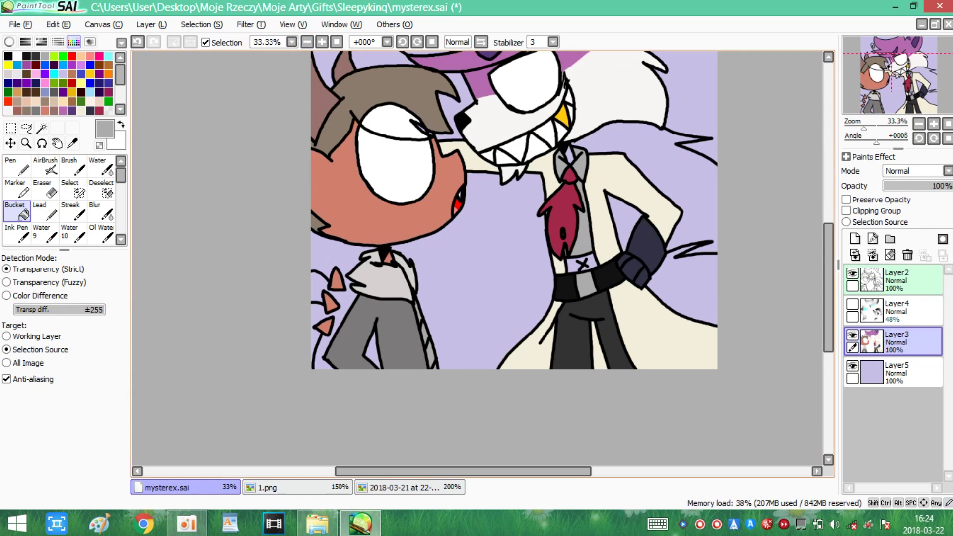
Fill the larger character's lower shirt with off-white and the tail with purple
{"action": "key", "text": "e"}
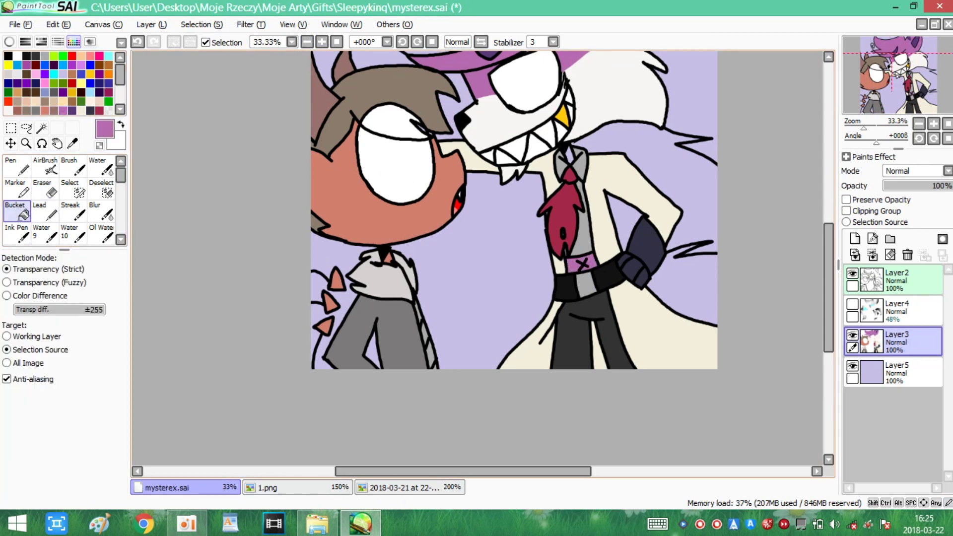
{"action": "left_click", "coordinate": [138, 42]}
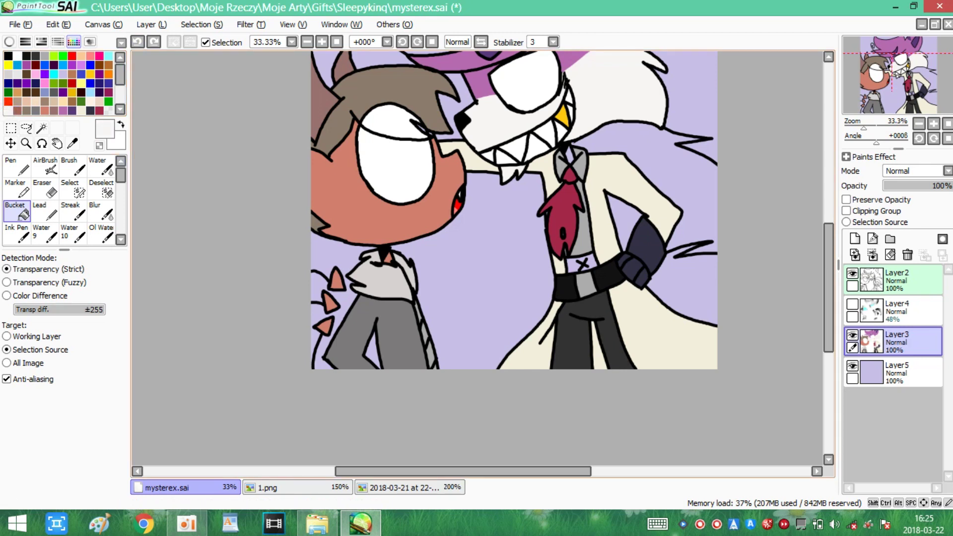
{"action": "left_click", "coordinate": [54, 64]}
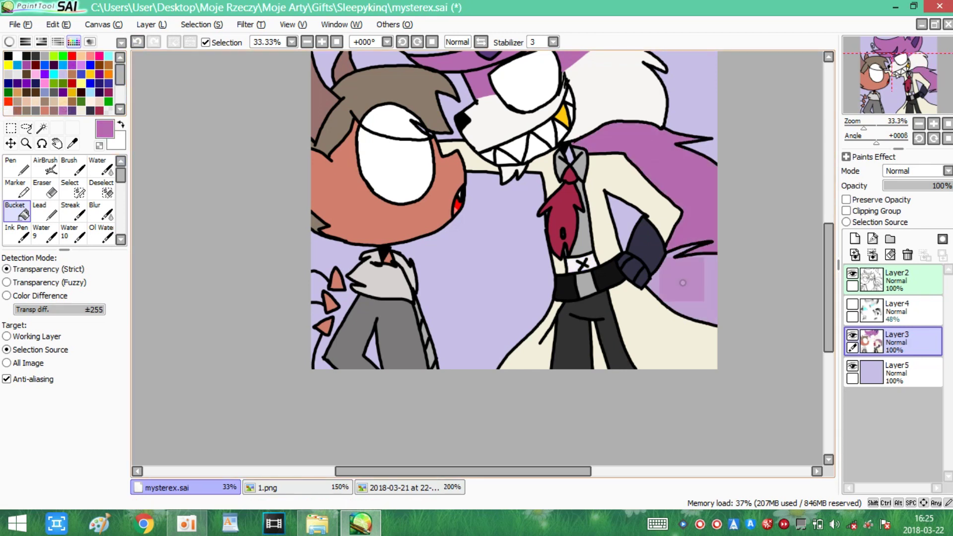
{"action": "left_click", "coordinate": [645, 159]}
{"action": "left_click", "coordinate": [690, 293]}
{"action": "left_click", "coordinate": [690, 293]}
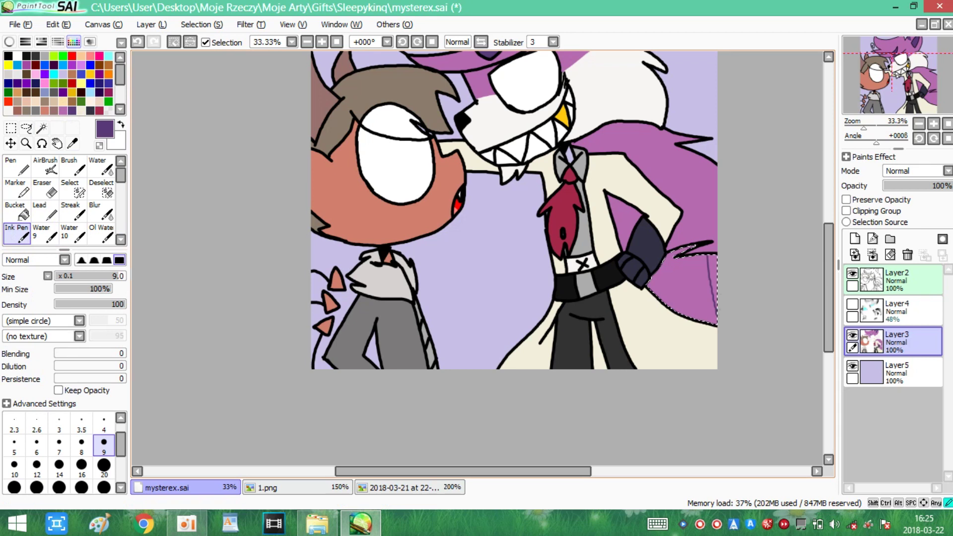
Fill the larger character's tail stripe with dark purple and sample the darker fur purple from 1.png
{"action": "left_click", "coordinate": [16, 212]}
{"action": "key", "text": "ctrl+shift+Tab"}
{"action": "key", "text": "ctrl+shift+Tab"}
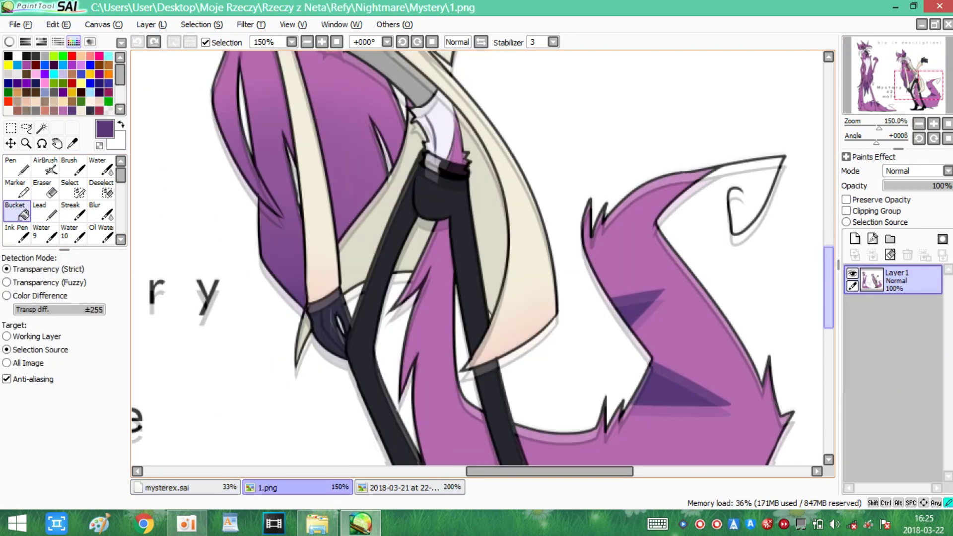
{"action": "key", "text": "ctrl+shift+Tab"}
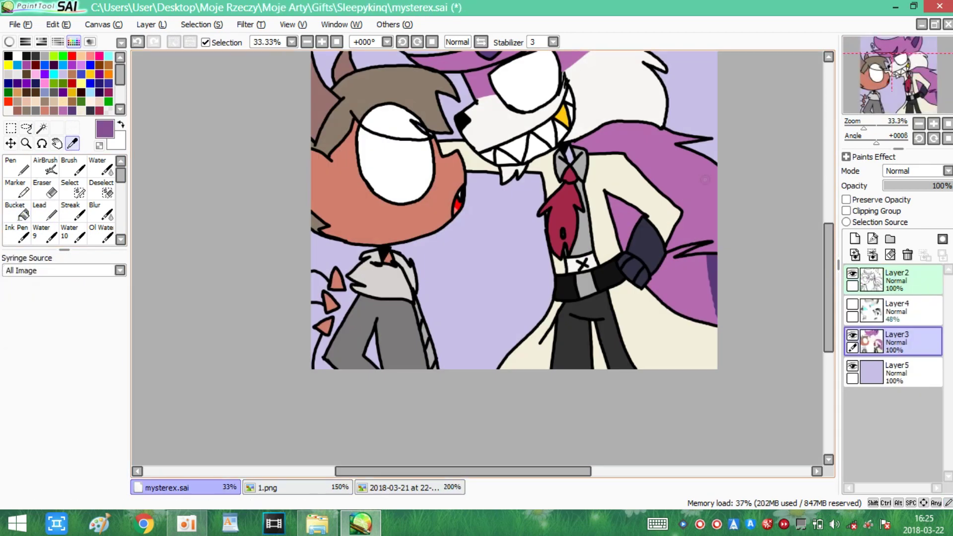
Paint a darker purple shadow on the larger character's tail behind the arm and soften it with the Blur brush at size 350
{"action": "key", "text": "n"}
{"action": "mouse_move", "coordinate": [596, 154]}
{"action": "left_mouse_down"}
{"action": "mouse_move", "coordinate": [680, 218]}
{"action": "mouse_move", "coordinate": [705, 164]}
{"action": "mouse_move", "coordinate": [695, 248]}
{"action": "mouse_move", "coordinate": [715, 288]}
{"action": "left_mouse_up"}
{"action": "key", "text": "b"}
{"action": "key", "text": "bracketright"}
{"action": "key", "text": "bracketright"}
{"action": "key", "text": "bracketright"}
{"action": "key", "text": "bracketright"}
{"action": "key", "text": "bracketright"}
{"action": "key", "text": "bracketright"}
{"action": "mouse_move", "coordinate": [606, 154]}
{"action": "left_mouse_down"}
{"action": "mouse_move", "coordinate": [695, 209]}
{"action": "mouse_move", "coordinate": [670, 238]}
{"action": "mouse_move", "coordinate": [613, 256]}
{"action": "left_mouse_up"}
{"action": "left_click_drag", "start_coordinate": [646, 164], "coordinate": [646, 234]}
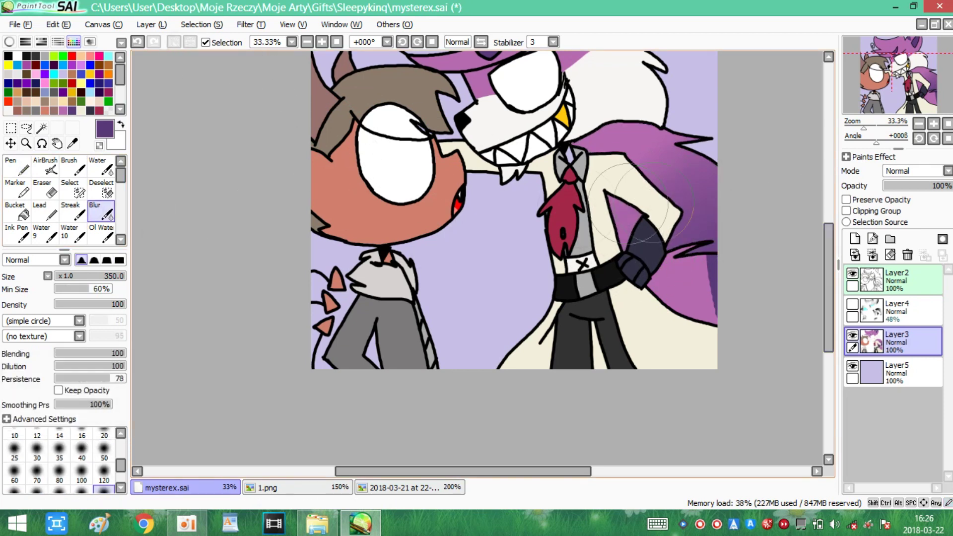
On a new layer above the line art, paint the smaller character's upper eyelid in the hair's grey-brown and set the layer opacity to 50%
{"action": "key", "text": "g"}
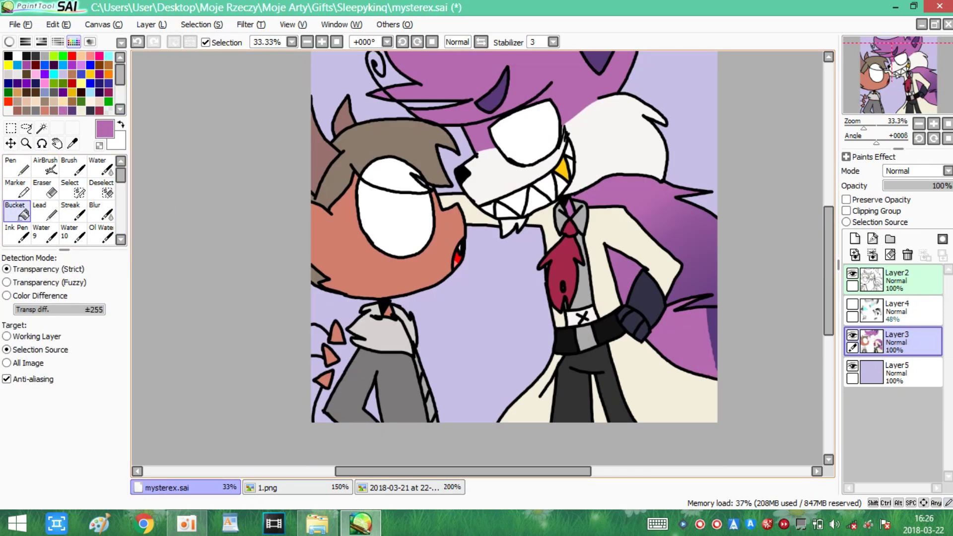
{"action": "left_click", "coordinate": [855, 239]}
{"action": "left_click", "coordinate": [322, 42]}
{"action": "left_click", "coordinate": [16, 233]}
{"action": "left_click", "coordinate": [221, 348], "text": "alt"}
{"action": "key", "text": "g"}
{"action": "left_click", "coordinate": [288, 362]}
{"action": "left_click_drag", "start_coordinate": [943, 185], "coordinate": [917, 185]}
{"action": "scroll", "coordinate": [477, 259], "scroll_direction": "down", "scroll_amount": 3}
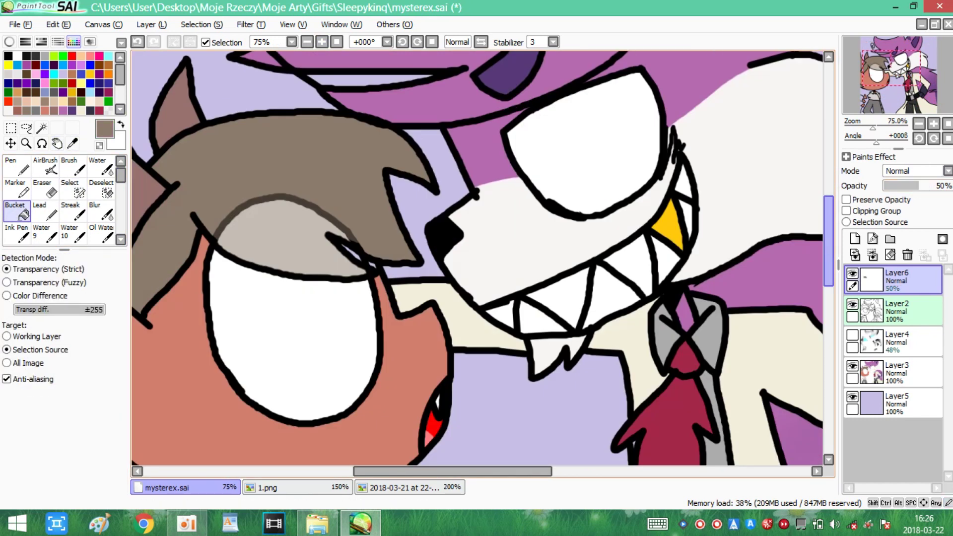
On a new layer at 50% opacity, scribble pink blush marks under the smaller character's eye with the Ink Pen at size 9
{"action": "key", "text": "ctrl+shift+n"}
{"action": "key", "text": "n"}
{"action": "key", "text": "ctrl+shift+Tab"}
{"action": "key", "text": "ctrl+Tab"}
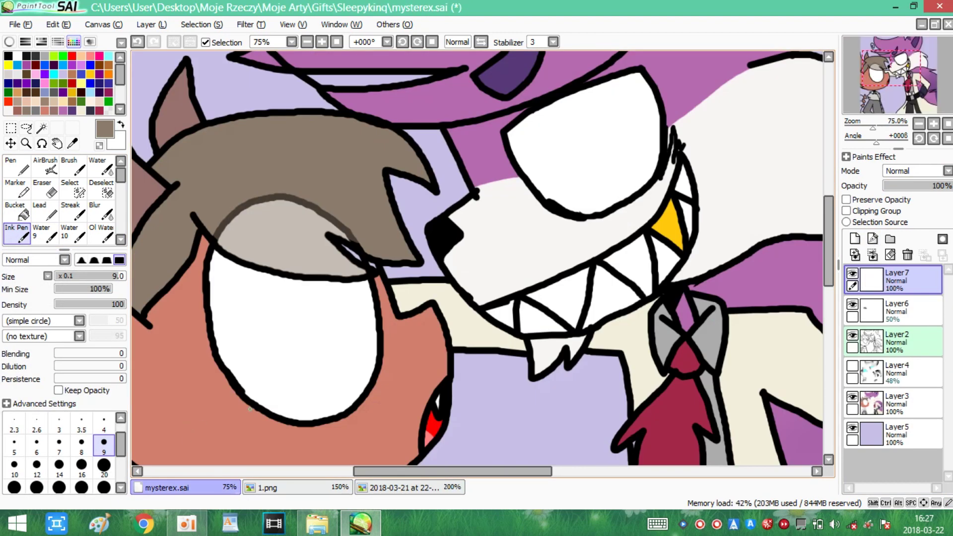
{"action": "scroll", "coordinate": [505, 300], "scroll_direction": "down", "scroll_amount": 3}
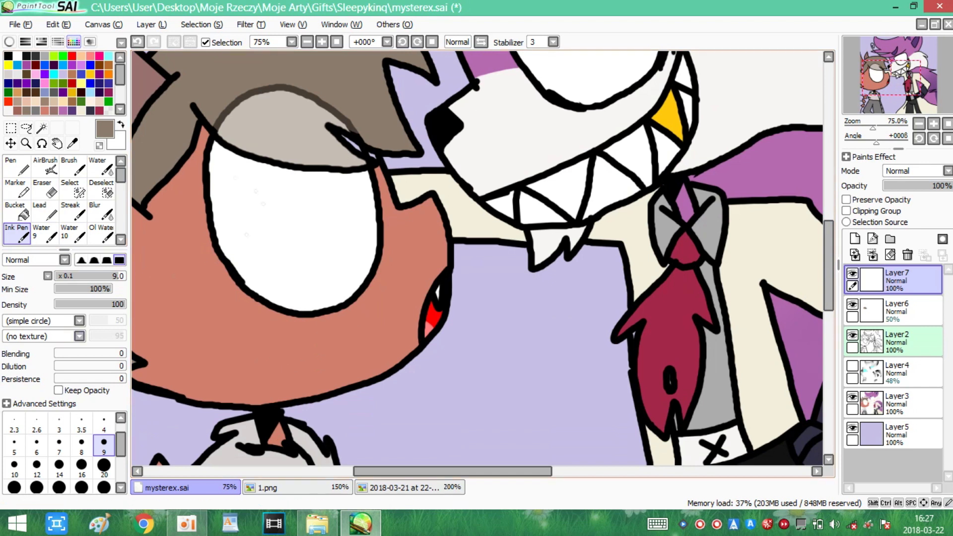
{"action": "left_click_drag", "start_coordinate": [306, 317], "coordinate": [343, 291]}
Sample the dark purple from the character in 1.png and scribble blush marks under the larger character's eye in mysterex.sai
{"action": "key", "text": "ctrl+shift+Tab"}
{"action": "key", "text": "ctrl+shift+Tab"}
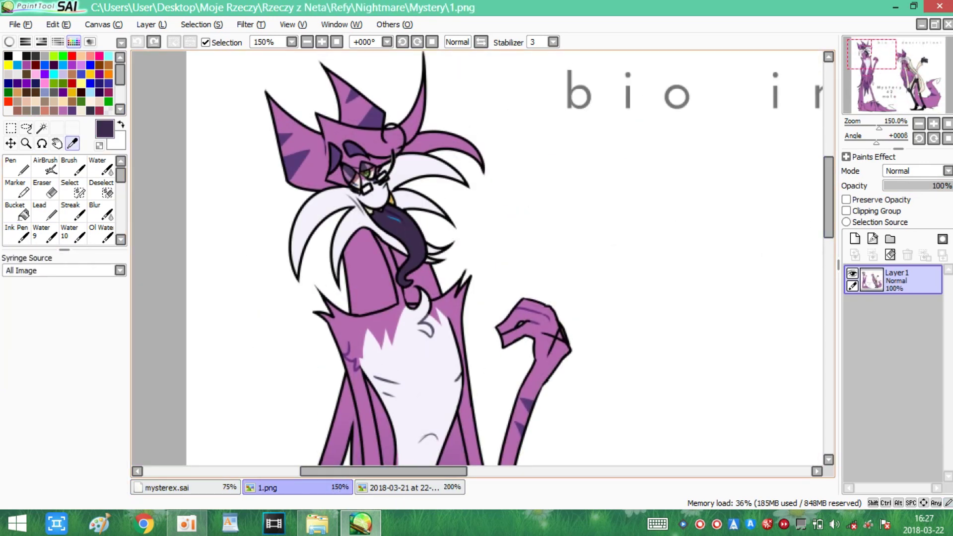
{"action": "left_click", "coordinate": [385, 219], "text": "alt"}
{"action": "scroll", "coordinate": [477, 258], "scroll_direction": "left", "scroll_amount": 3}
{"action": "key", "text": "ctrl+shift+Tab"}
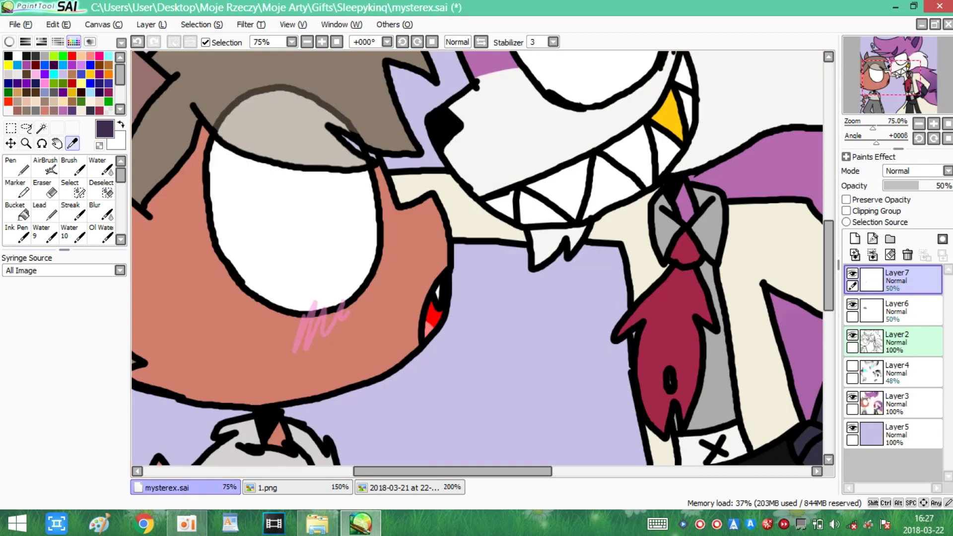
On a new layer, airbrush a soft dark glow around the larger character's blush and a pink glow around the smaller character's blush
{"action": "key", "text": "ctrl+shift+n"}
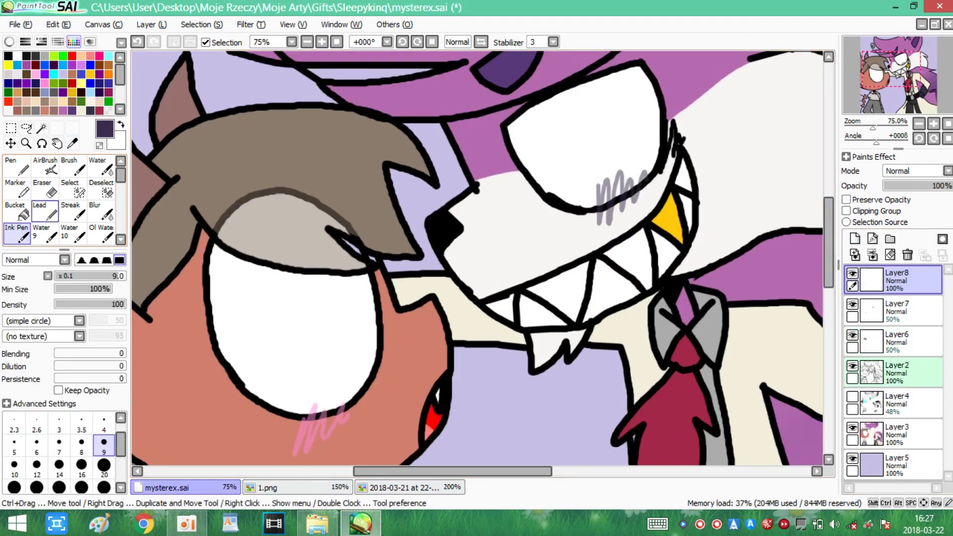
{"action": "left_click", "coordinate": [45, 169]}
{"action": "left_click", "coordinate": [44, 233]}
{"action": "left_click_drag", "start_coordinate": [308, 398], "coordinate": [332, 412]}
{"action": "left_click", "coordinate": [138, 41]}
{"action": "left_click_drag", "start_coordinate": [591, 204], "coordinate": [645, 176]}
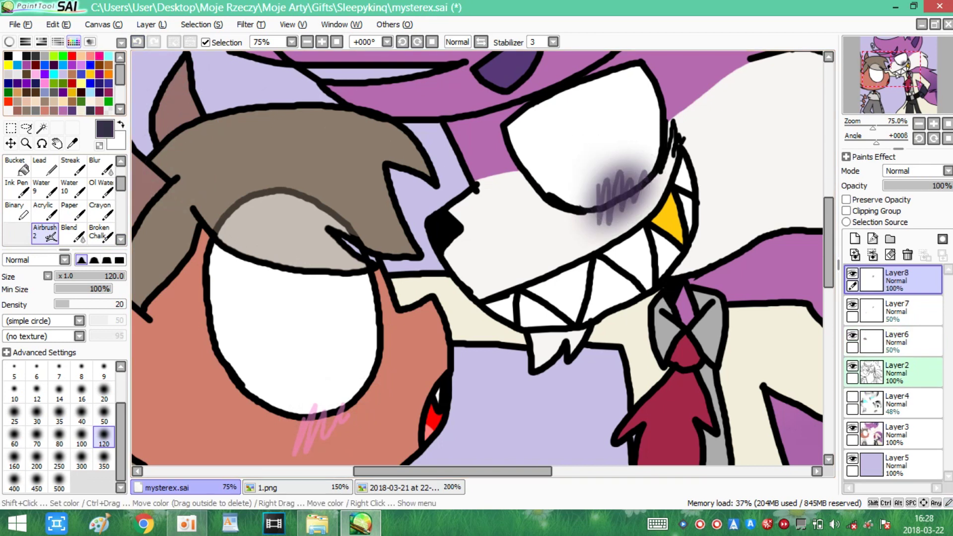
{"action": "left_click", "coordinate": [318, 393], "text": "alt"}
{"action": "left_click_drag", "start_coordinate": [308, 407], "coordinate": [342, 397]}
Draw white highlight strokes over both blushes with the Ink Pen and merge the layer down into Layer7
{"action": "left_click", "coordinate": [16, 187]}
{"action": "left_click_drag", "start_coordinate": [298, 424], "coordinate": [320, 407]}
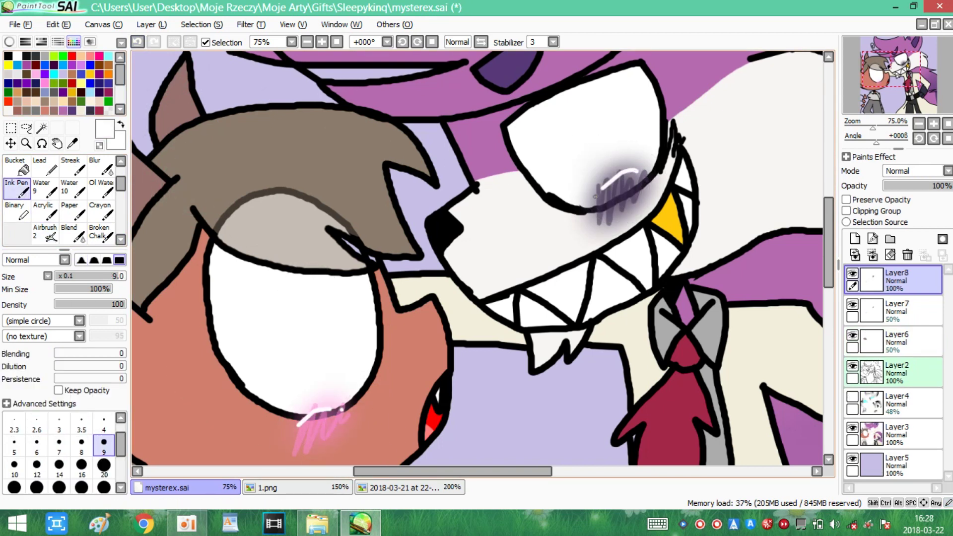
{"action": "key", "text": "ctrl+e"}
{"action": "key", "text": "minus"}
{"action": "key", "text": "minus"}
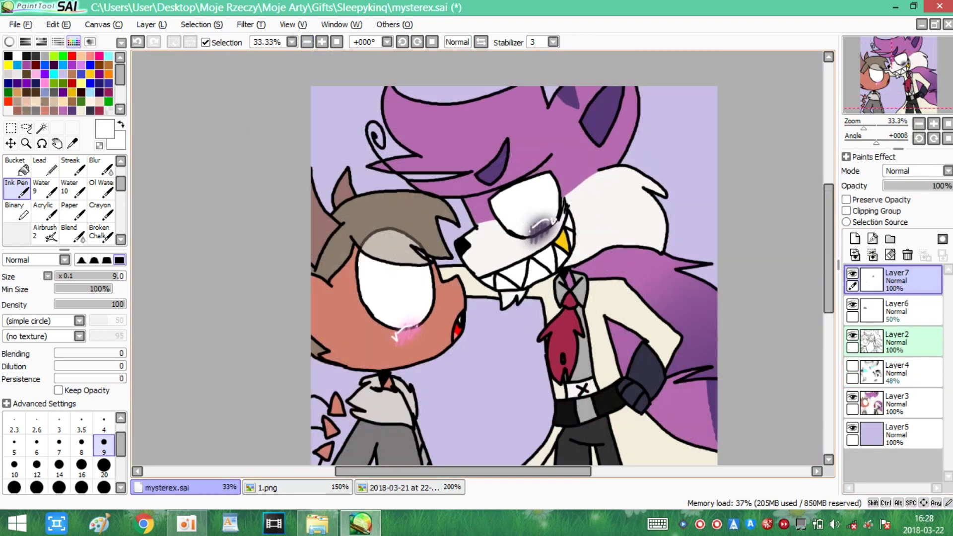
Add a new layer directly below Layer2 and select the eye areas of both characters
{"action": "scroll", "coordinate": [514, 258], "scroll_direction": "down", "scroll_amount": 3}
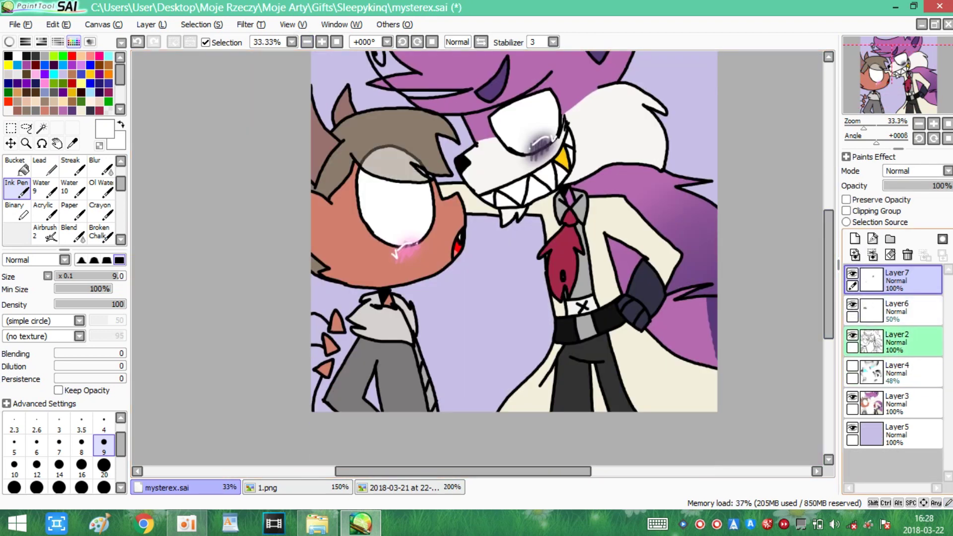
{"action": "left_click", "coordinate": [852, 366]}
{"action": "left_click", "coordinate": [852, 365]}
{"action": "left_click", "coordinate": [855, 238]}
{"action": "left_click_drag", "start_coordinate": [894, 281], "coordinate": [894, 373]}
{"action": "key", "text": "plus"}
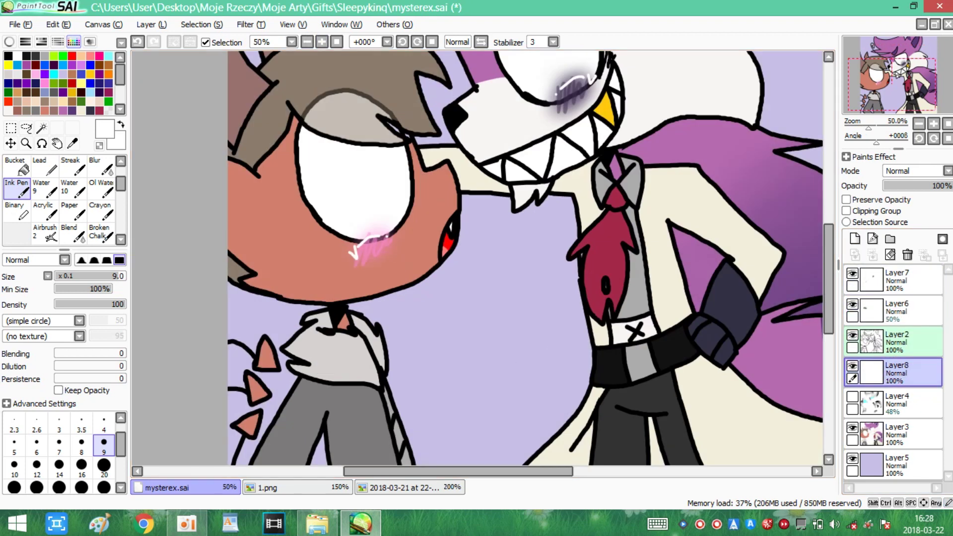
{"action": "key", "text": "w"}
{"action": "left_click", "coordinate": [355, 169]}
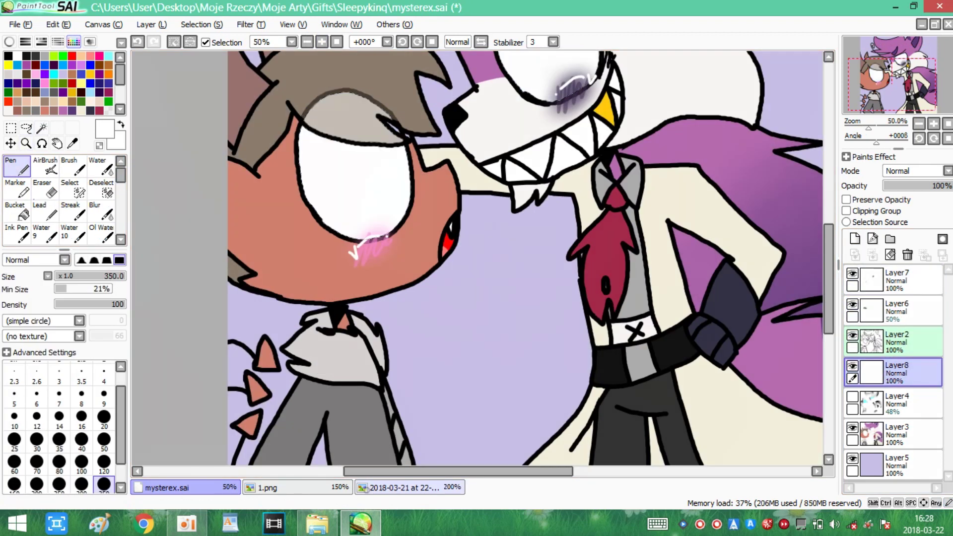
Paint a black pupil in the smaller character's eye, using the 2018-03-21 reference image for colour
{"action": "left_click", "coordinate": [410, 487]}
{"action": "left_click", "coordinate": [444, 228], "text": "alt"}
{"action": "left_click", "coordinate": [167, 487]}
{"action": "left_click_drag", "start_coordinate": [387, 149], "coordinate": [323, 124]}
{"action": "key", "text": "ctrl+z"}
{"action": "left_click", "coordinate": [406, 192], "text": "alt"}
Put the pupil layer into a new layer set, paint the larger character's black pupil and reshape the smaller character's pupil
{"action": "left_click", "coordinate": [890, 239]}
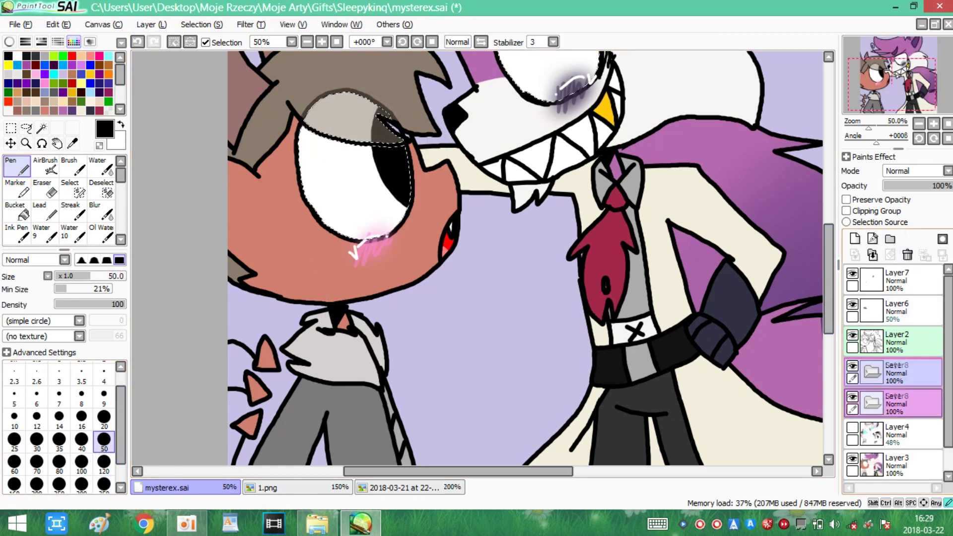
{"action": "left_click_drag", "start_coordinate": [896, 403], "coordinate": [894, 372]}
{"action": "scroll", "coordinate": [527, 258], "scroll_direction": "up", "scroll_amount": 3}
{"action": "left_click_drag", "start_coordinate": [395, 245], "coordinate": [400, 298]}
{"action": "left_click_drag", "start_coordinate": [501, 141], "coordinate": [526, 194]}
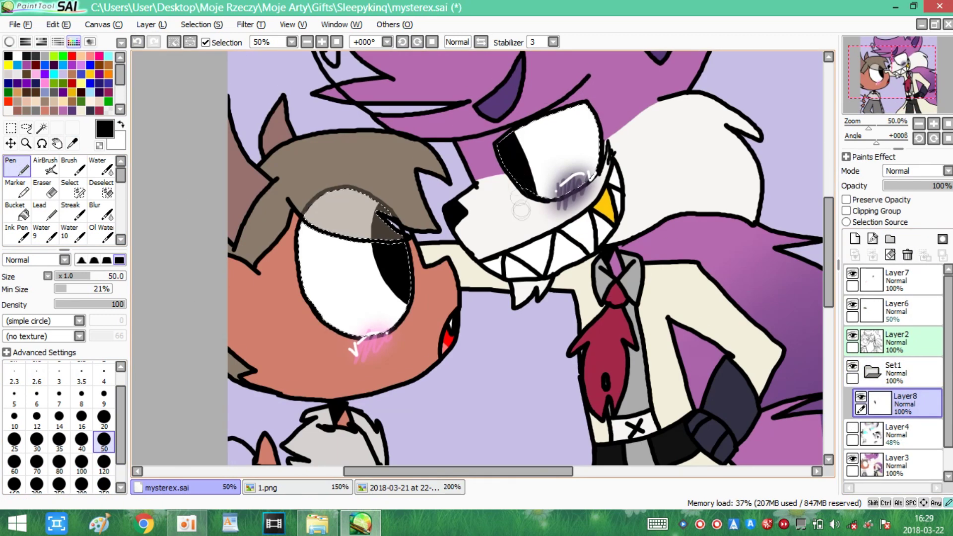
{"action": "key", "text": "ctrl+z"}
{"action": "key", "text": "ctrl+z"}
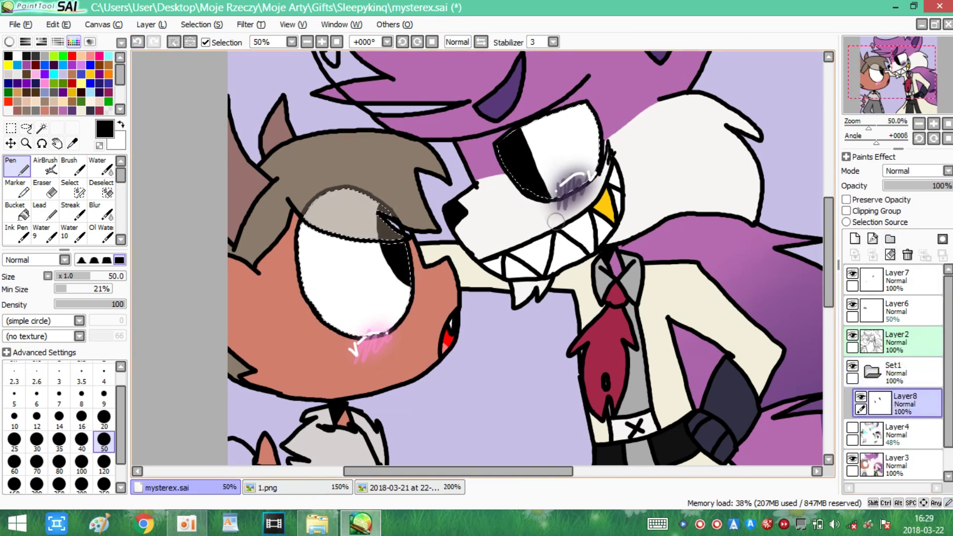
Add a new layer under the pupil layer and paint the smaller character's iris with teal sampled from the 2018-03-21 reference
{"action": "left_click", "coordinate": [855, 239]}
{"action": "left_click", "coordinate": [405, 488]}
{"action": "left_click", "coordinate": [72, 144]}
{"action": "left_click", "coordinate": [468, 298]}
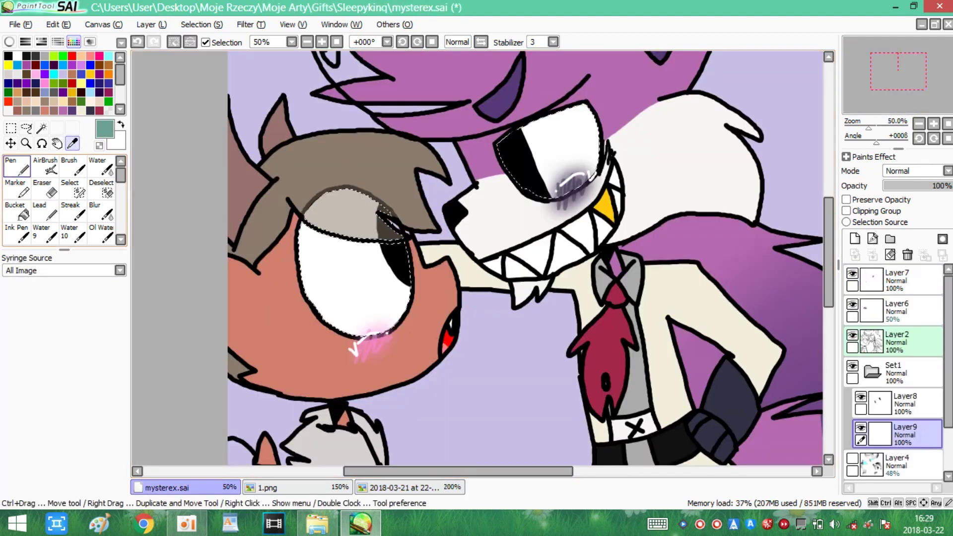
Sample the green eye colour from 1.png and paint the larger character's iris with it in mysterex.sai
{"action": "left_click", "coordinate": [298, 488]}
{"action": "scroll", "coordinate": [477, 258], "scroll_direction": "up", "scroll_amount": 4}
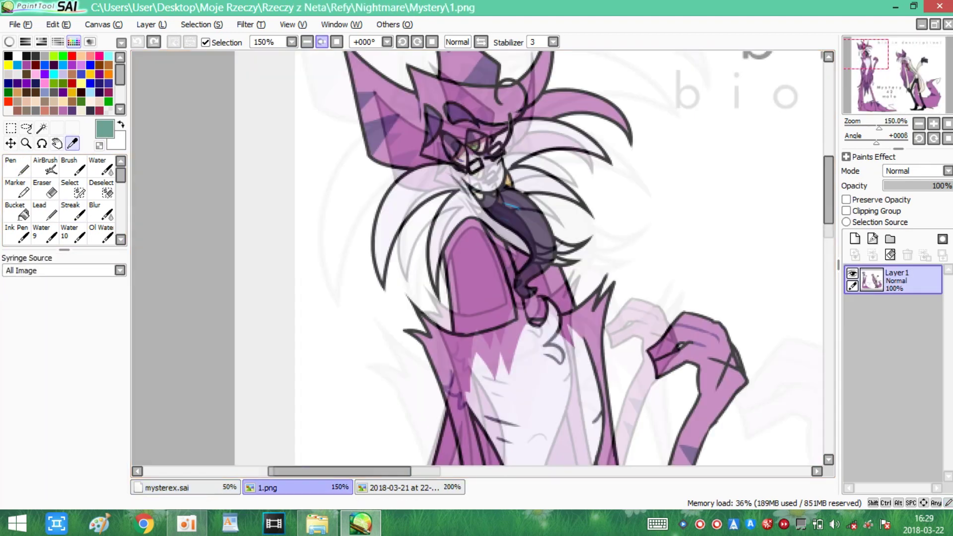
{"action": "left_click", "coordinate": [472, 90]}
{"action": "scroll", "coordinate": [477, 258], "scroll_direction": "up", "scroll_amount": 3}
{"action": "left_click", "coordinate": [219, 487]}
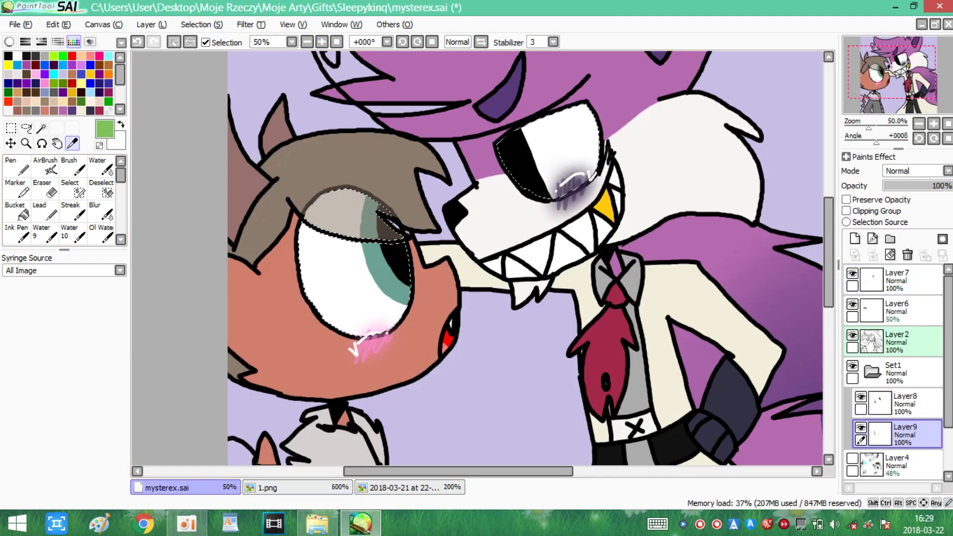
{"action": "key", "text": "n"}
{"action": "left_click", "coordinate": [42, 128]}
{"action": "key", "text": "ctrl+z"}
On a new layer at 50% opacity, shade the upper irises of both characters with black and soften them with the Blur brush
{"action": "key", "text": "ctrl+shift+n"}
{"action": "key", "text": "n"}
{"action": "key", "text": "d"}
{"action": "left_click", "coordinate": [102, 213]}
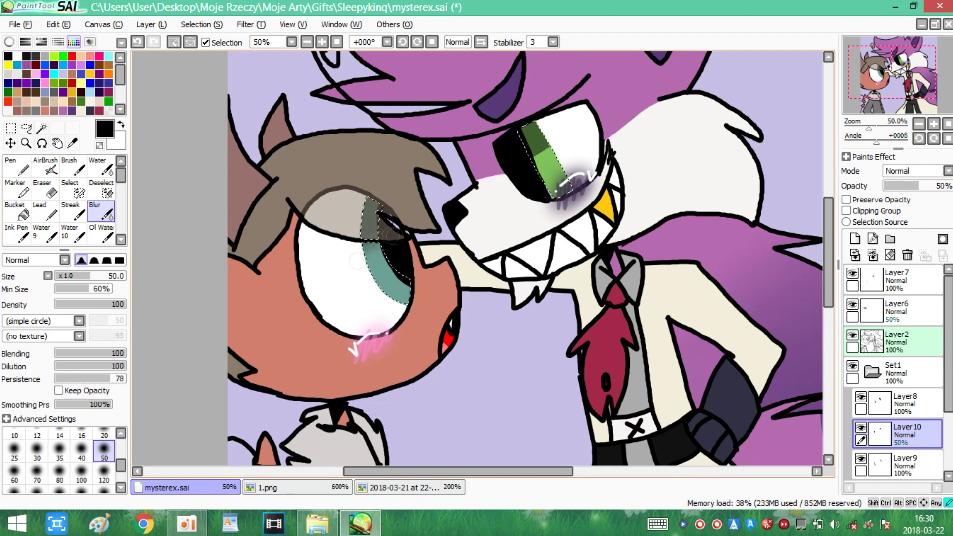
Paint white highlights on the irises and pupils of both characters, and show the shading on Layer4
{"action": "key", "text": "x"}
{"action": "key", "text": "n"}
{"action": "key", "text": "ctrl+d"}
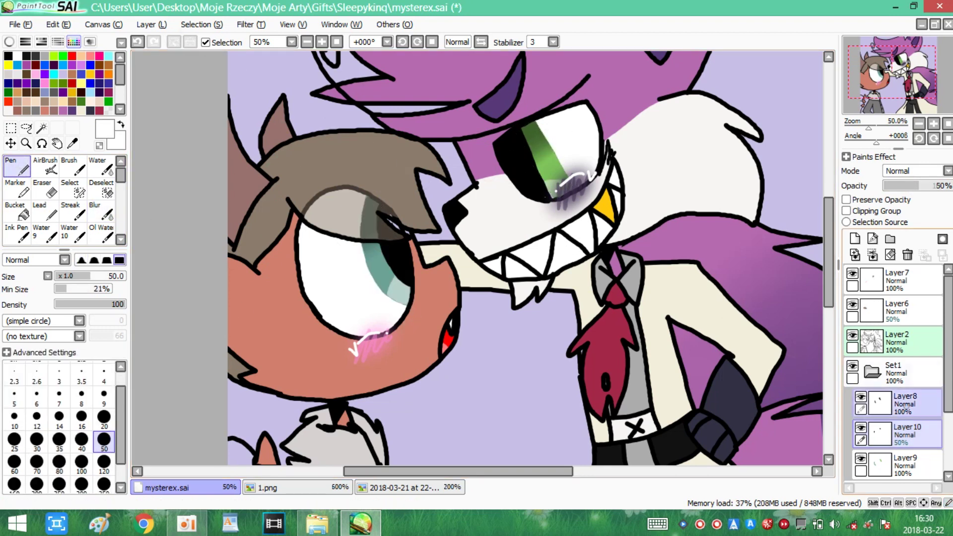
{"action": "key", "text": "Up"}
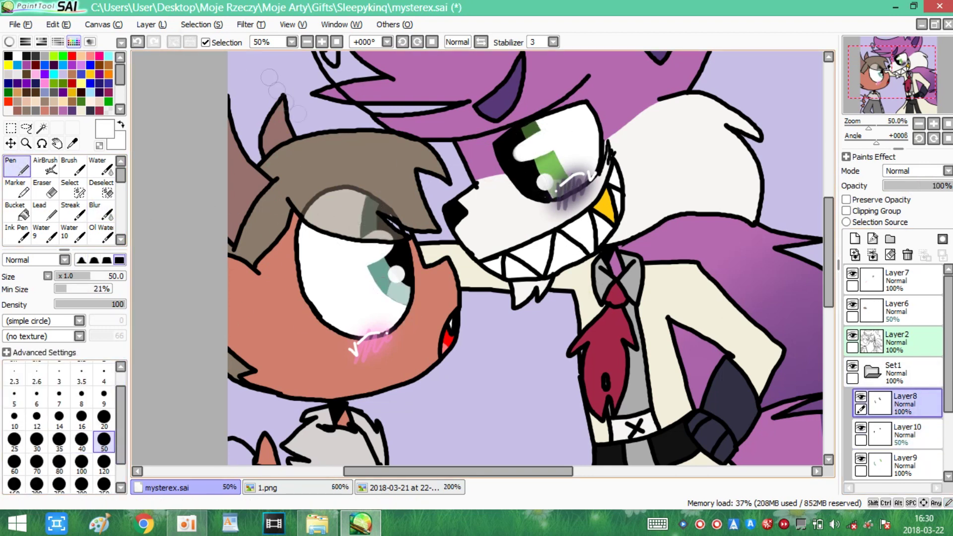
{"action": "key", "text": "minus"}
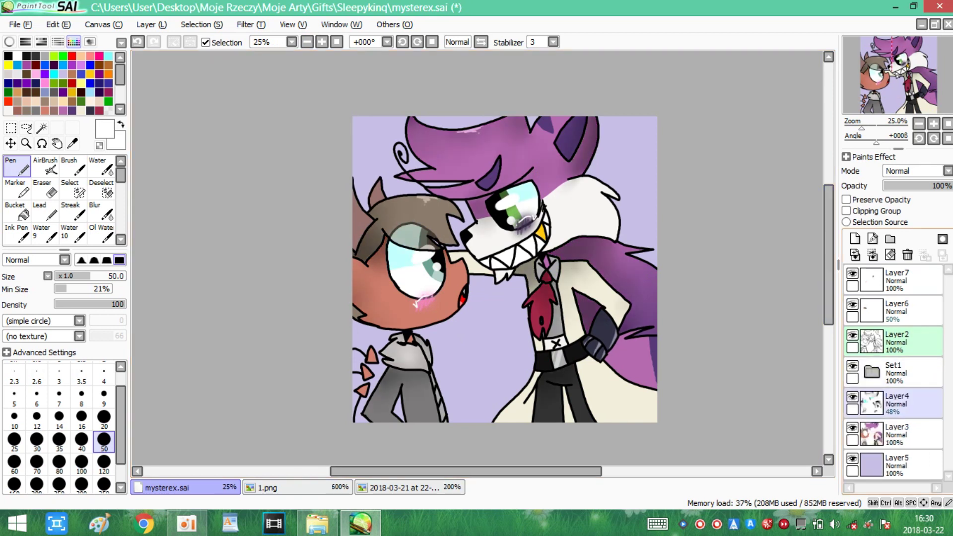
Browse to the Tapety itp folder in the Open Canvas dialog to find a background image
{"action": "key", "text": "alt+f"}
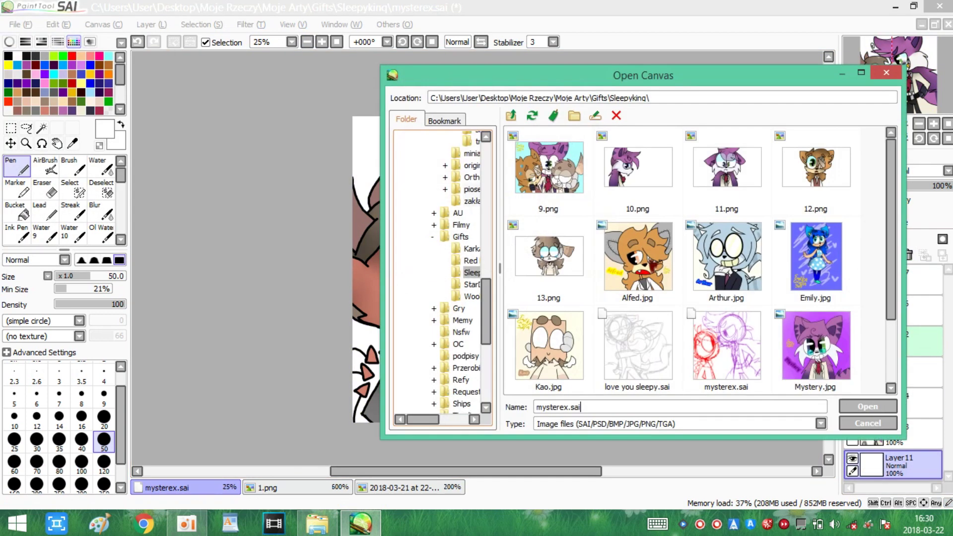
{"action": "key", "text": "o"}
{"action": "key", "text": "BackSpace"}
{"action": "key", "text": "BackSpace"}
{"action": "key", "text": "BackSpace"}
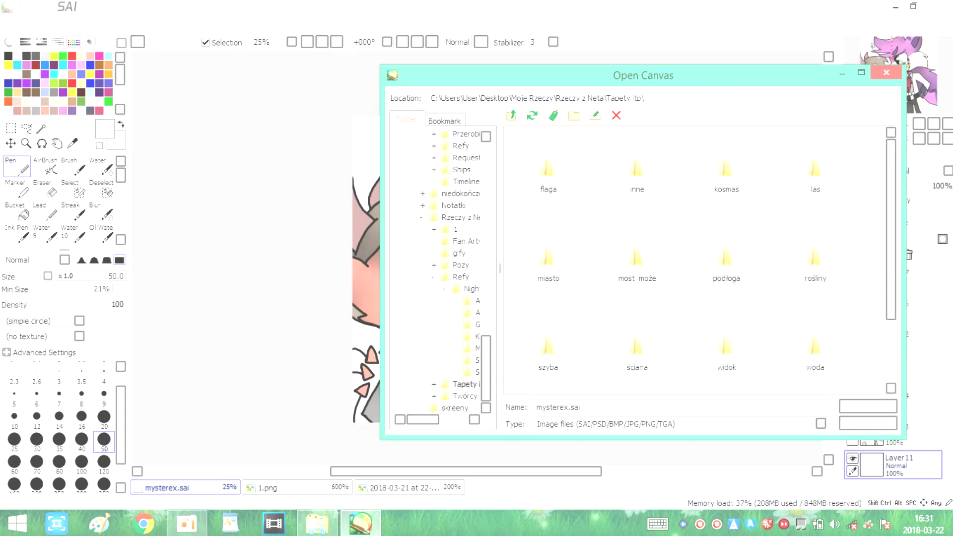